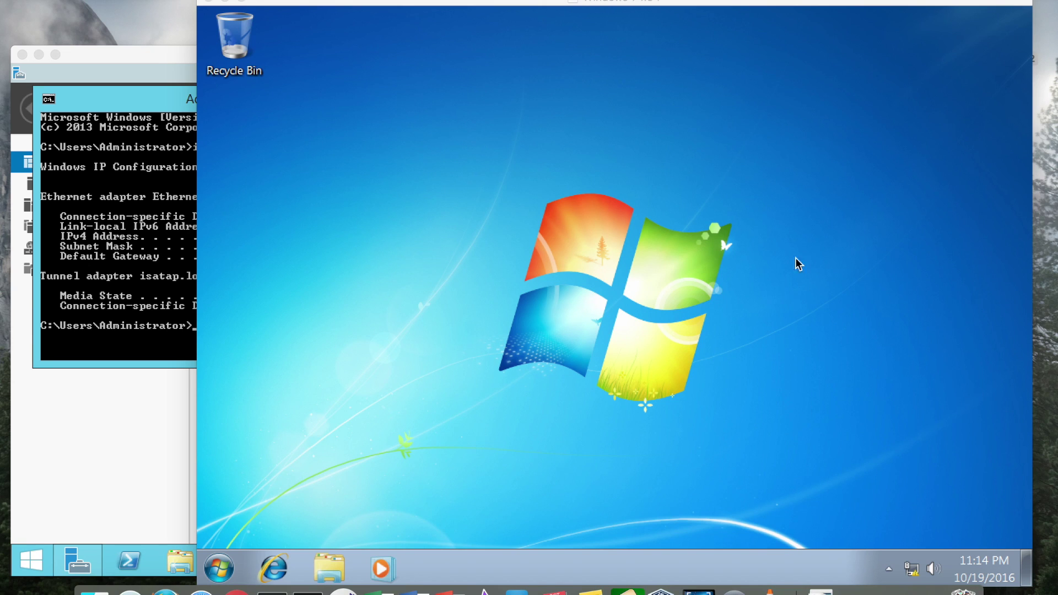
# Step: Review the server's ipconfig output showing 172.16.35.130, then return to the Windows 7 desktop
pyautogui.click(134, 61)
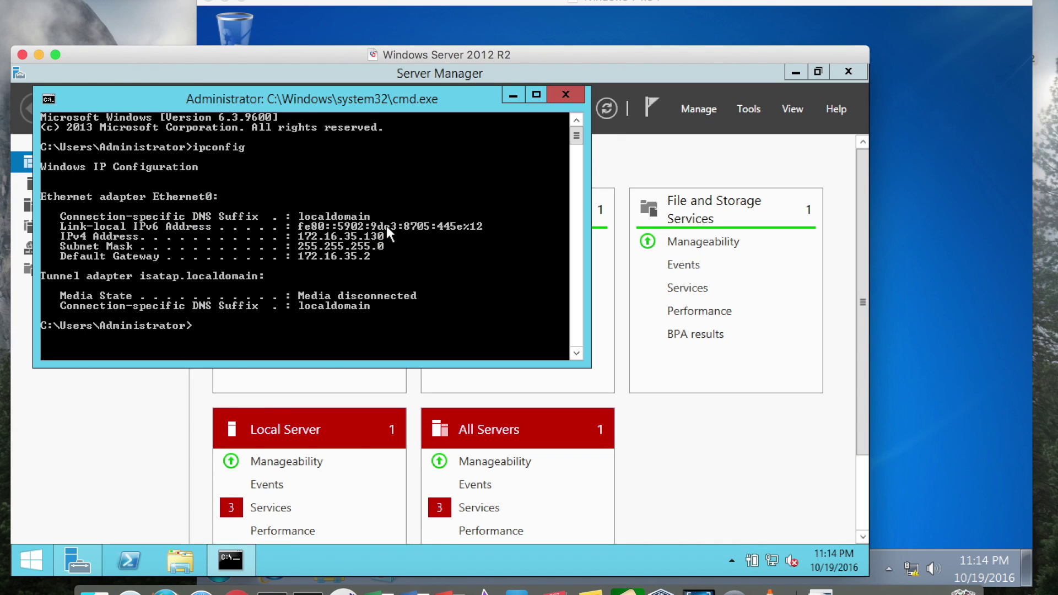
pyautogui.click(769, 3)
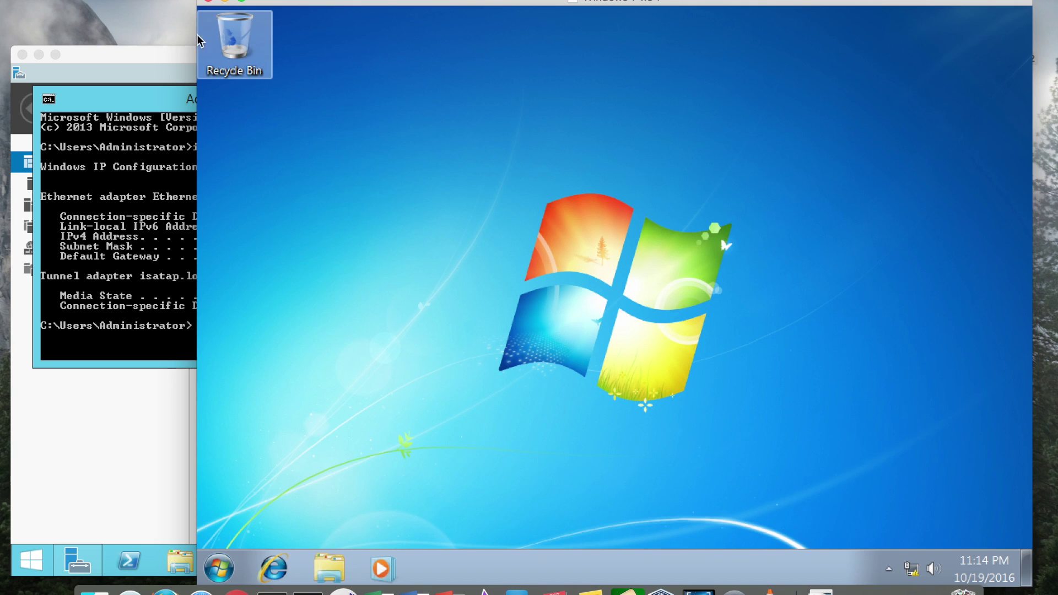
pyautogui.click(166, 58)
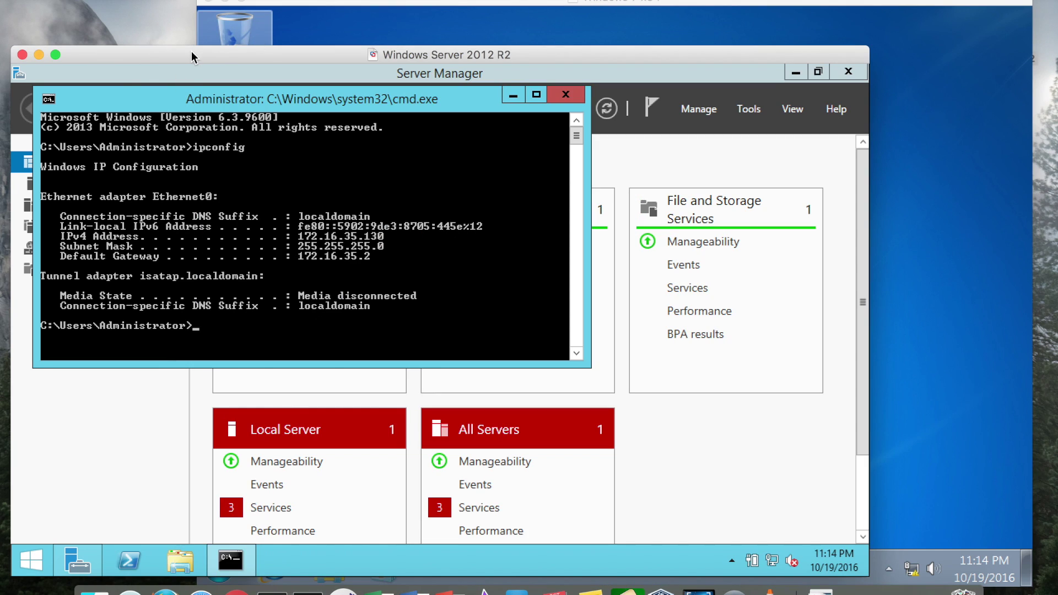
pyautogui.moveTo(230, 101); pyautogui.dragTo(236, 108)
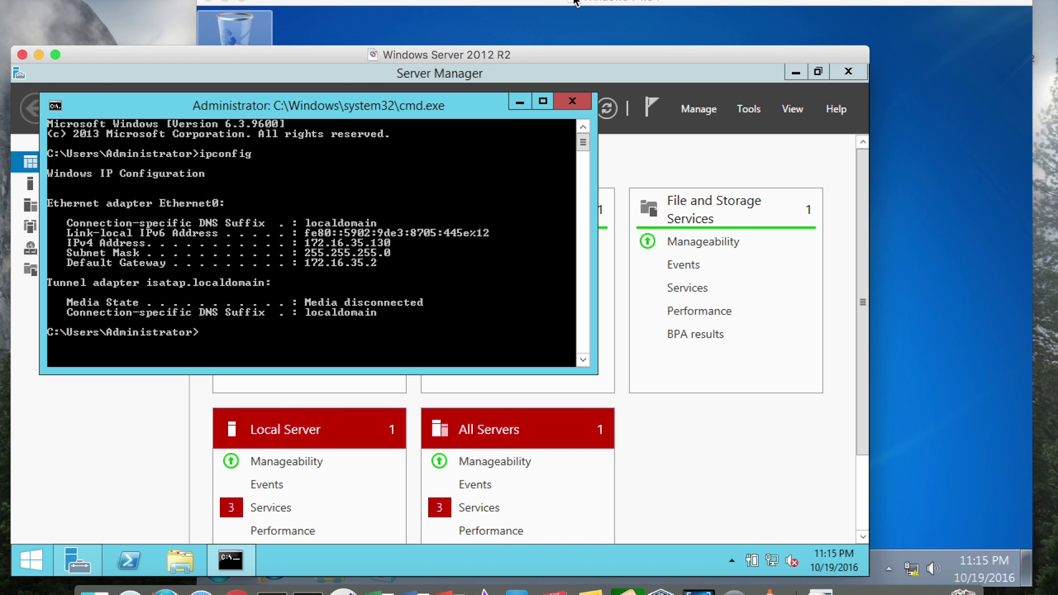
pyautogui.click(555, 6)
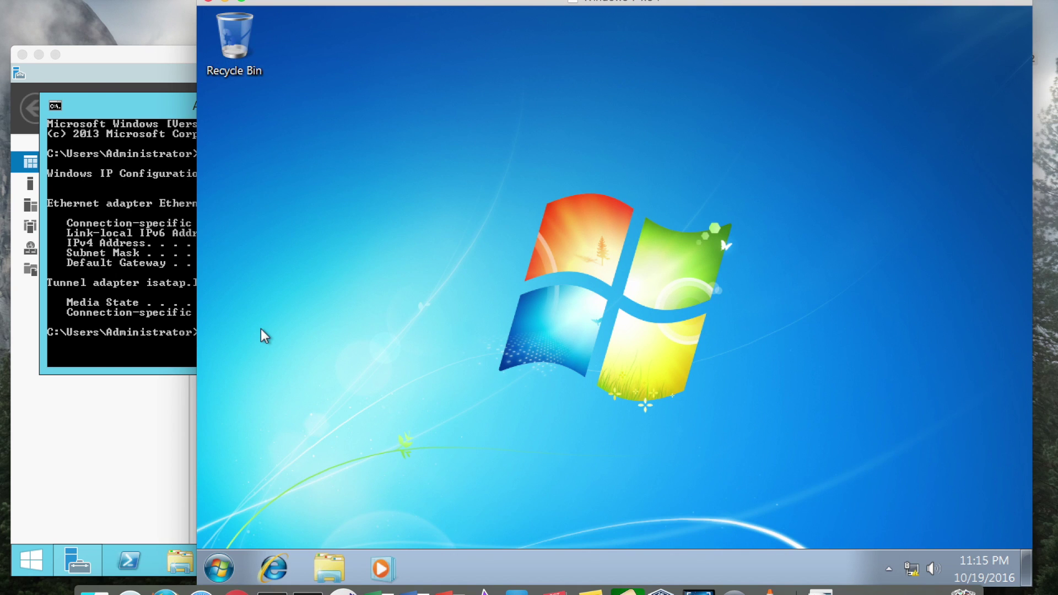
# Step: Launch Command Prompt on Windows 7 and run ipconfig, showing 192.168.217.4
pyautogui.click(218, 566)
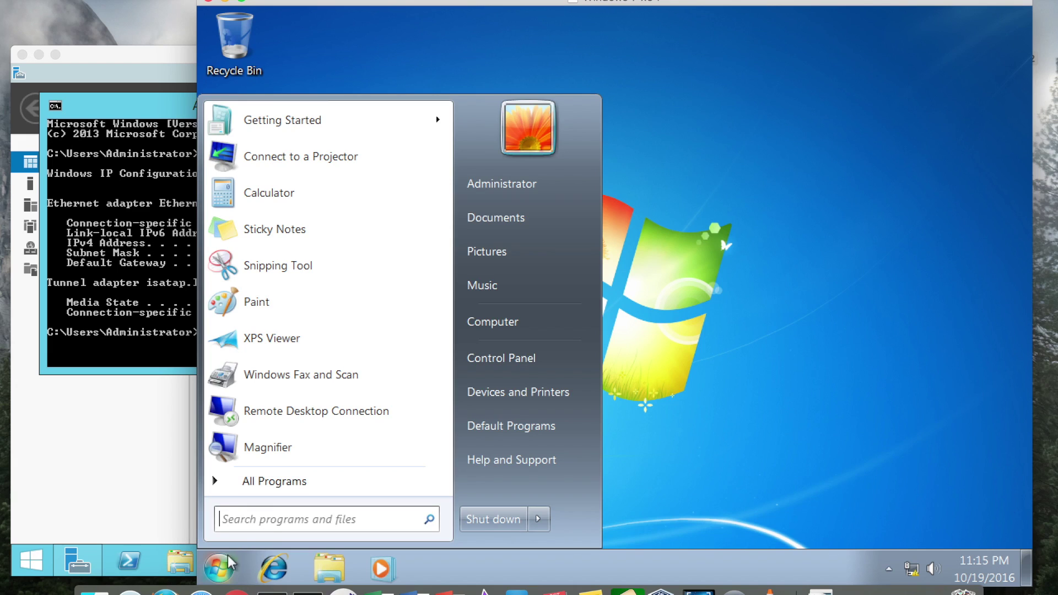
pyautogui.click(277, 518)
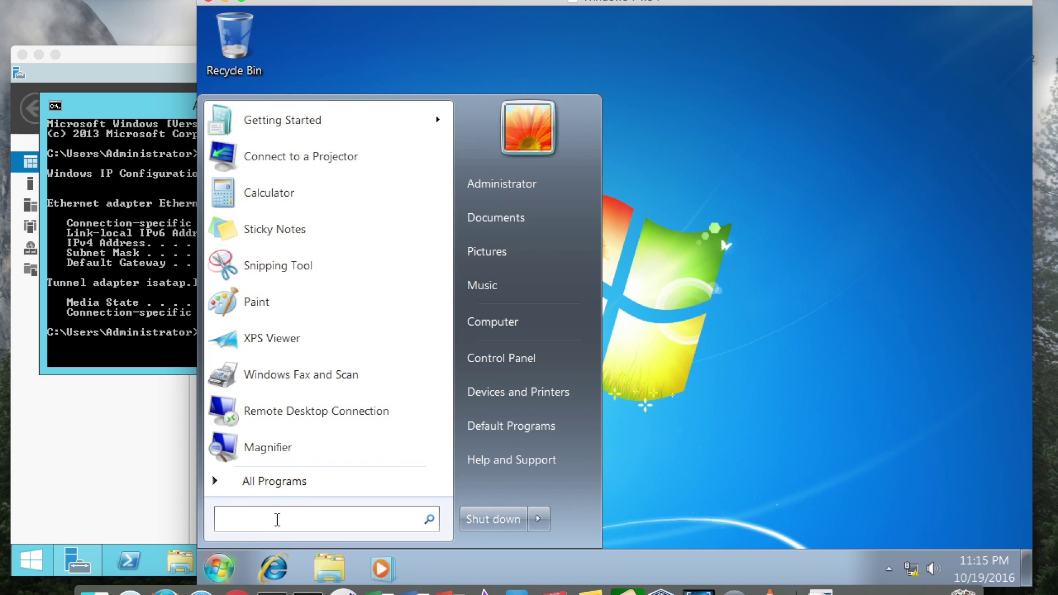
pyautogui.write('cmd')
pyautogui.press('Return')
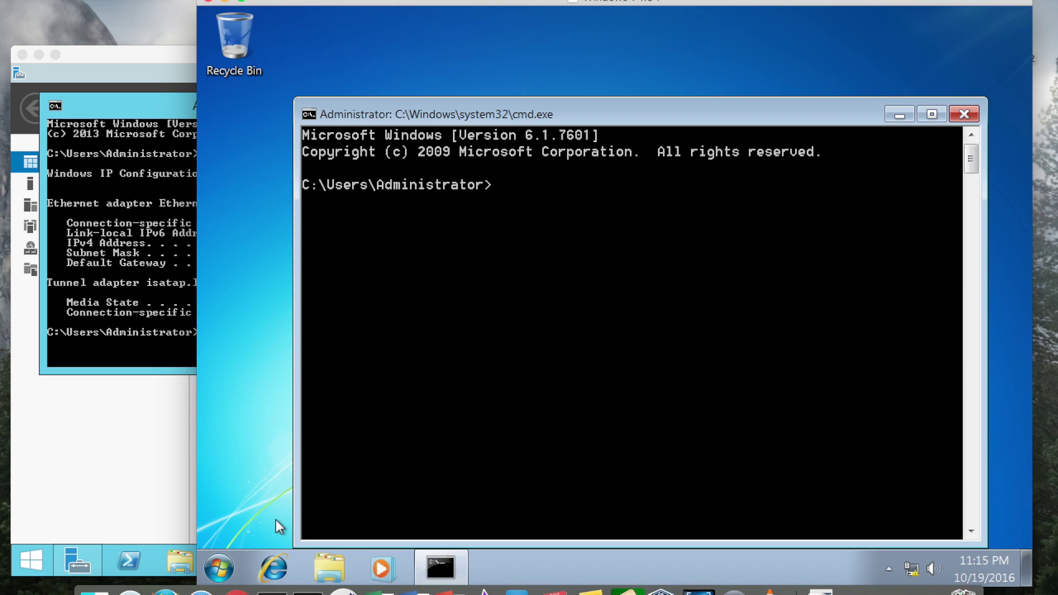
pyautogui.write('ipconfig')
pyautogui.press('Return')
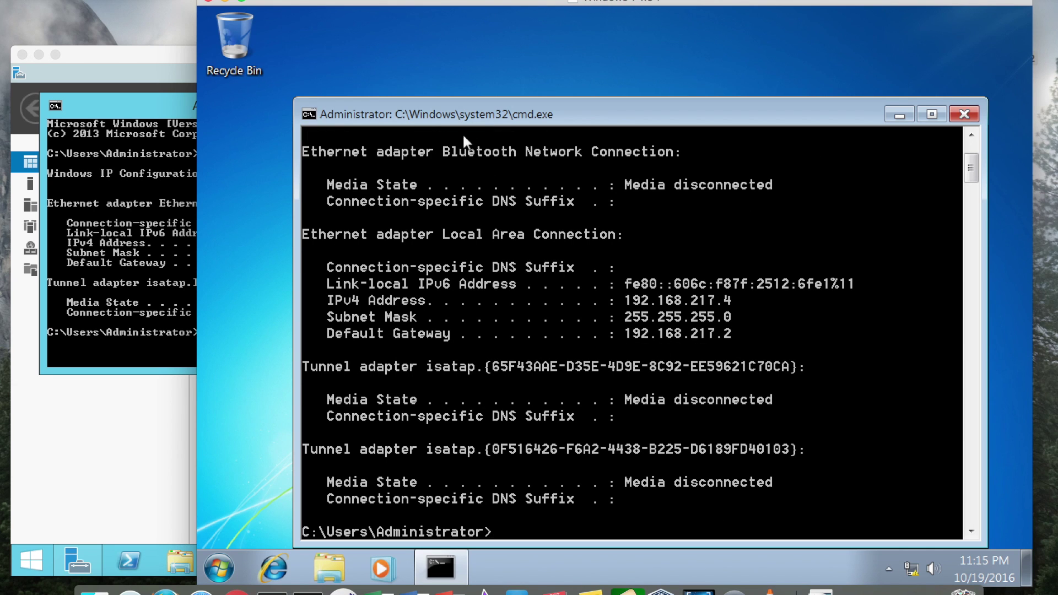
# Step: Compare the Windows 7 address with the server's and dismiss the Action Center notification
pyautogui.moveTo(482, 118); pyautogui.dragTo(478, 85)
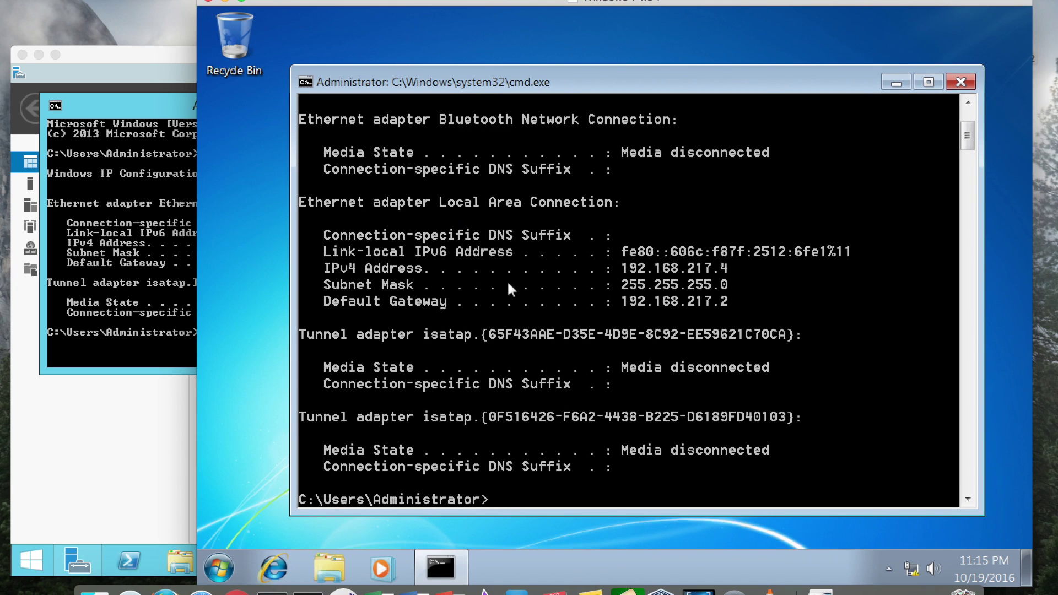
pyautogui.click(614, 271)
pyautogui.click(82, 417)
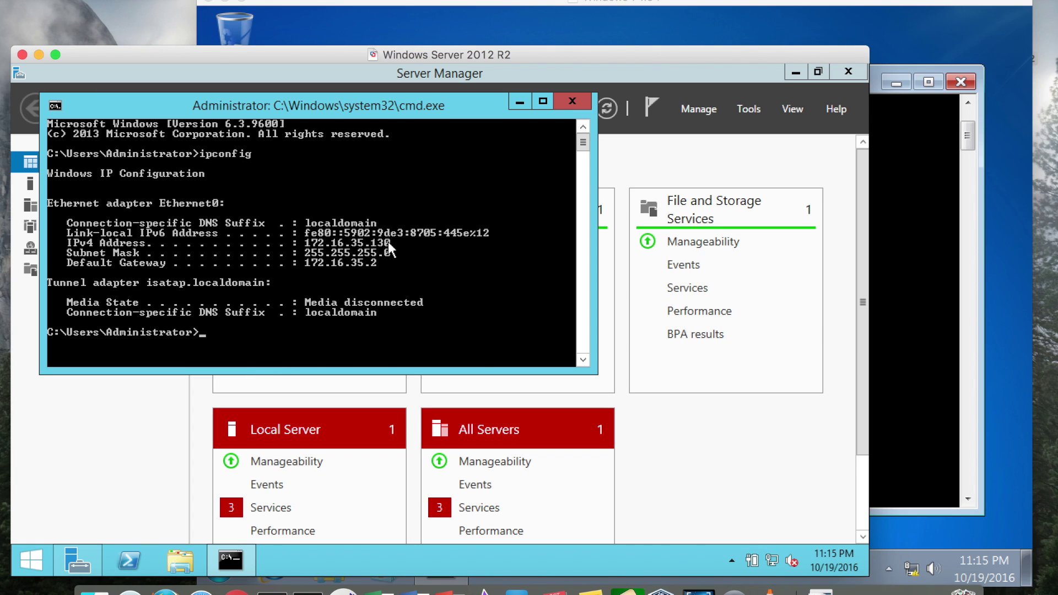
pyautogui.click(925, 341)
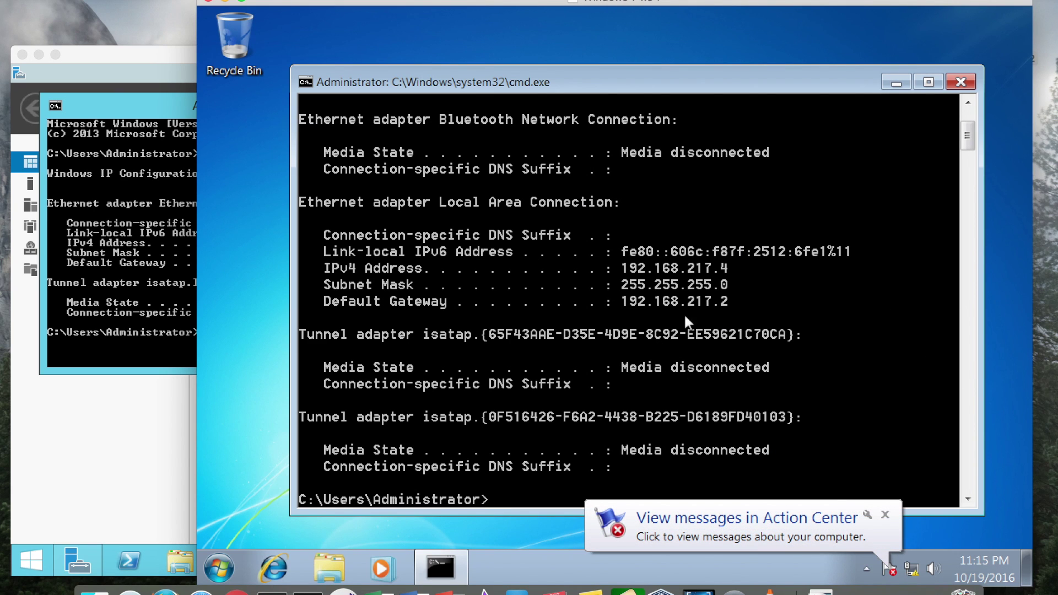
pyautogui.click(885, 516)
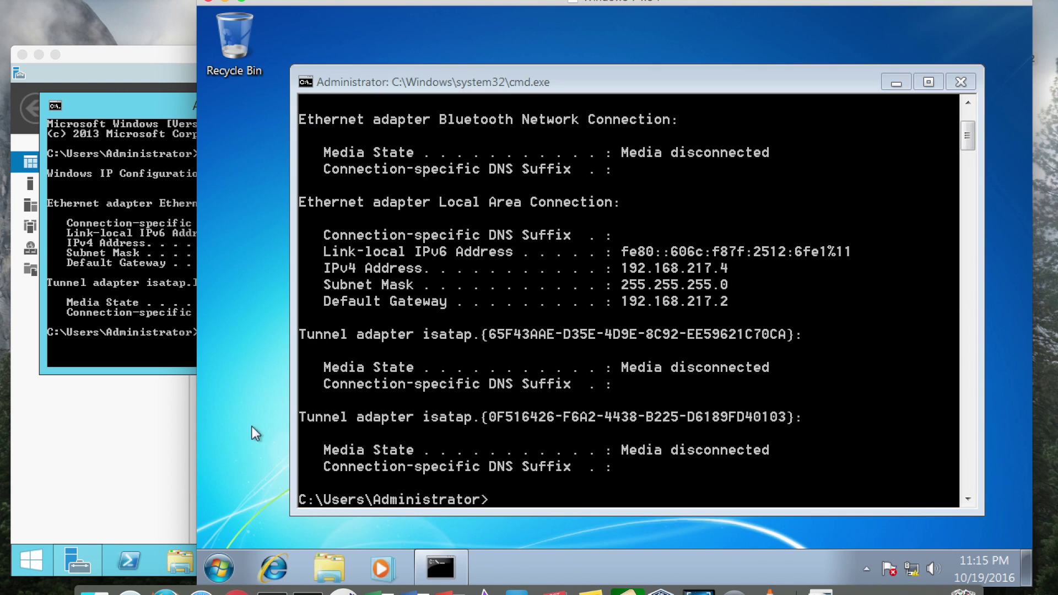
# Step: Open the TCP/IPv4 properties of Local Area Connection via Network and Sharing Center
pyautogui.rightClick(913, 569)
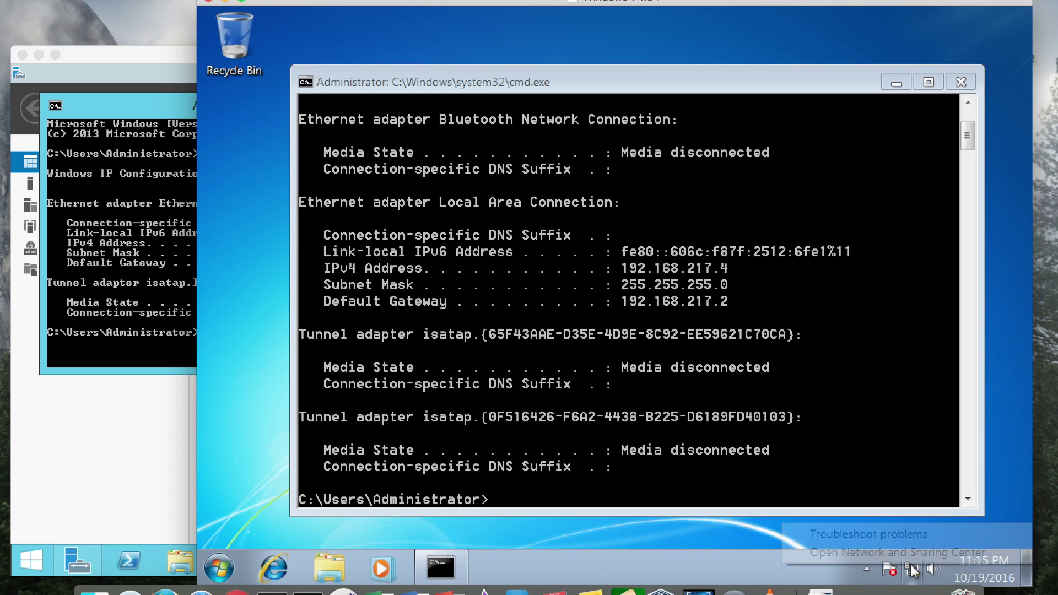
pyautogui.click(871, 553)
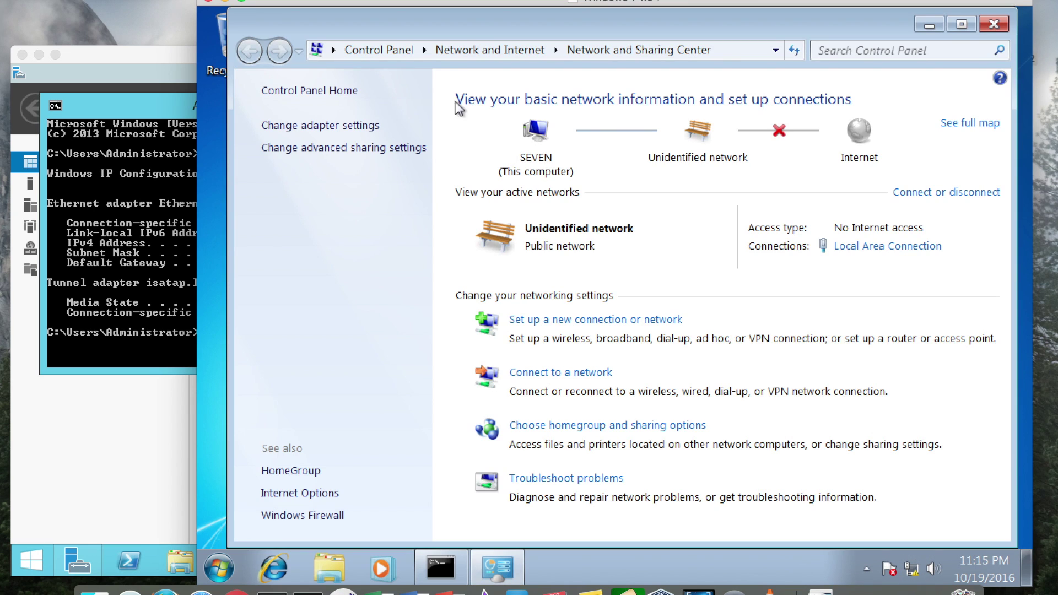
pyautogui.click(321, 126)
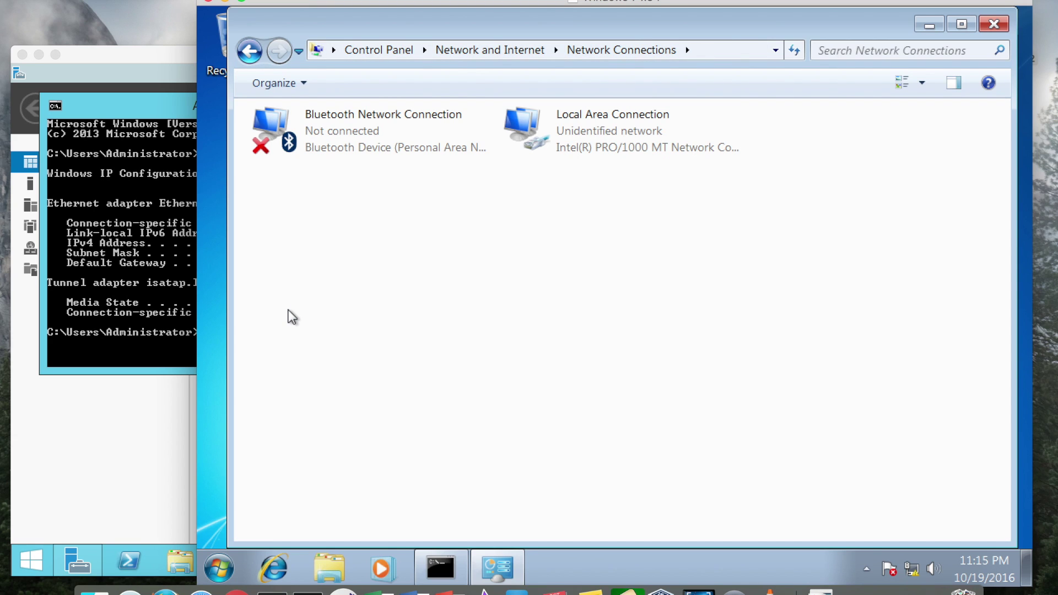
pyautogui.rightClick(572, 140)
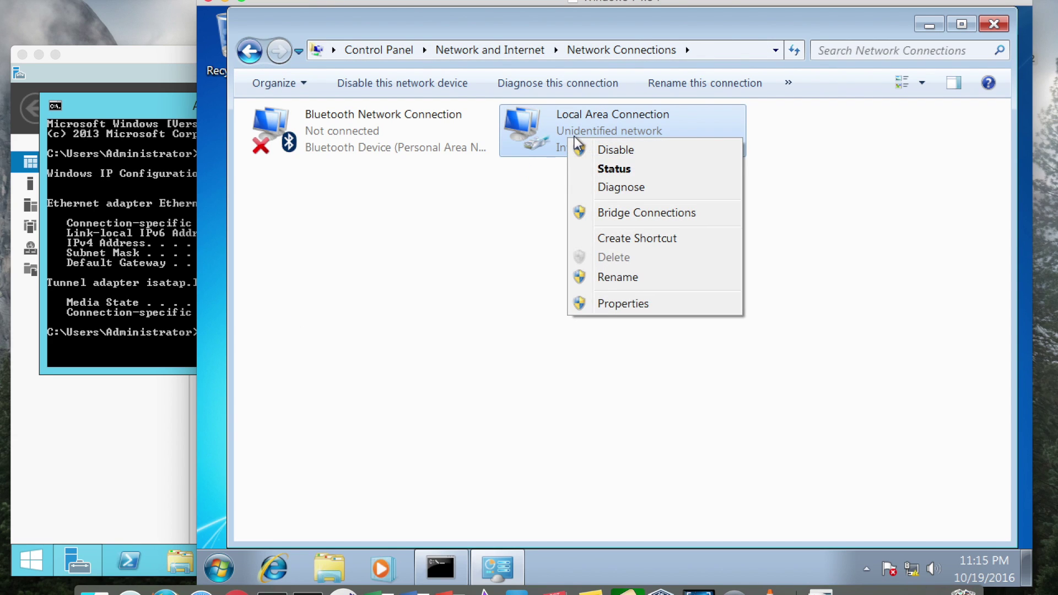
pyautogui.click(603, 306)
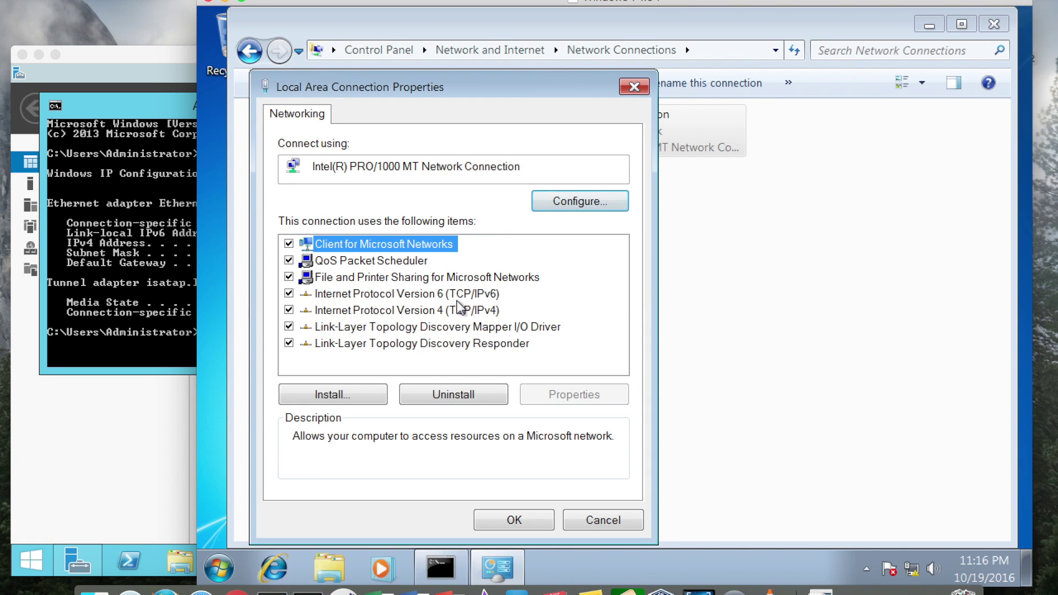
pyautogui.click(444, 310)
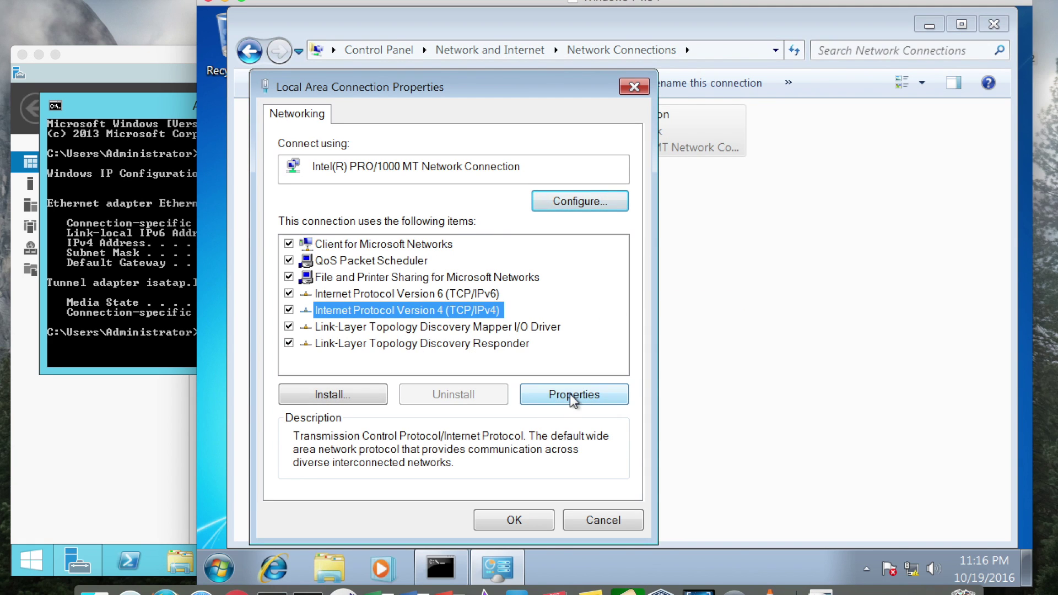
pyautogui.click(570, 395)
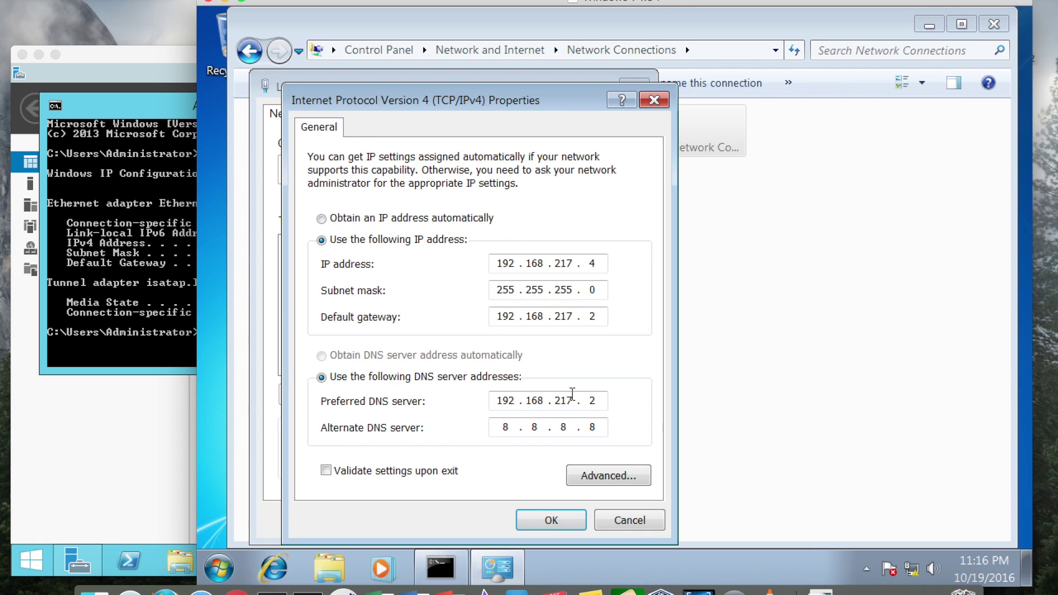
# Step: Obtain the IP automatically, set preferred DNS to 172.16.35.130, and apply
pyautogui.click(323, 218)
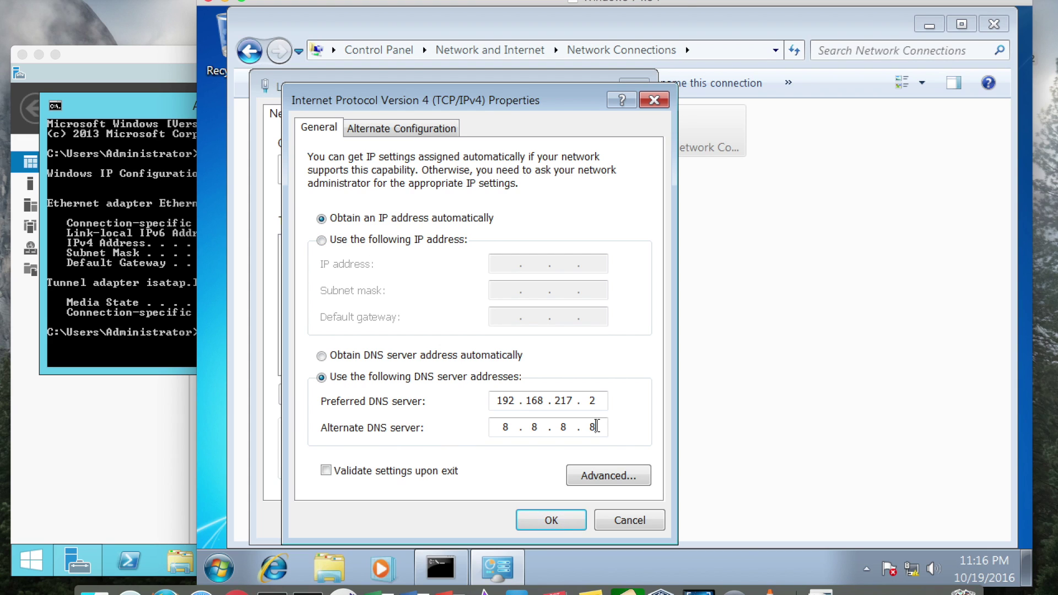
pyautogui.press('BackSpace')
pyautogui.press('BackSpace')
pyautogui.press('BackSpace')
pyautogui.click(606, 401)
pyautogui.press('BackSpace')
pyautogui.press('BackSpace')
pyautogui.press('BackSpace')
pyautogui.press('BackSpace')
pyautogui.press('BackSpace')
pyautogui.press('BackSpace')
pyautogui.press('BackSpace')
pyautogui.press('BackSpace')
pyautogui.press('BackSpace')
pyautogui.press('BackSpace')
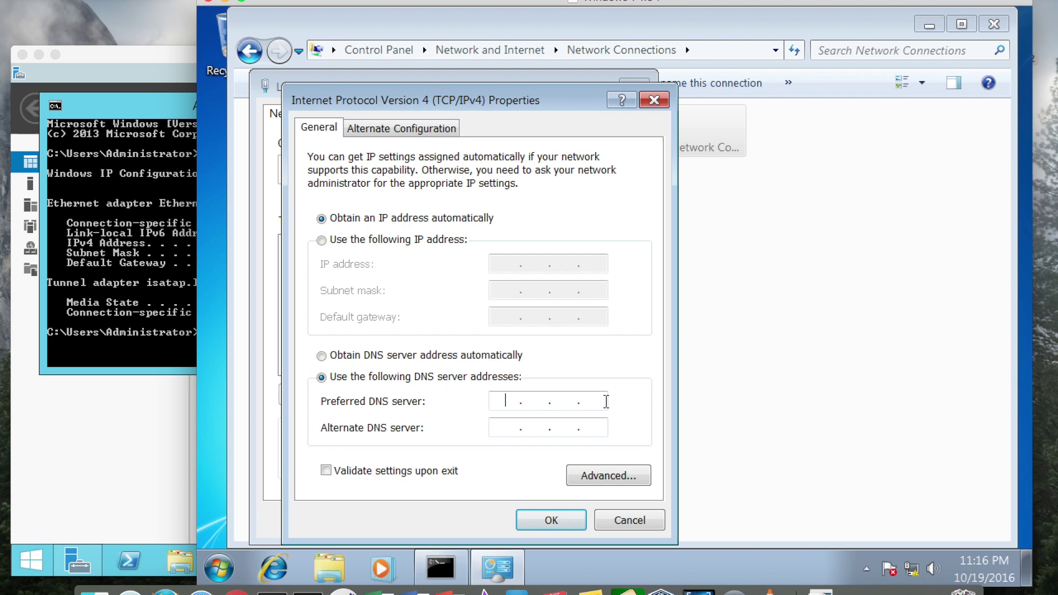
pyautogui.click(101, 108)
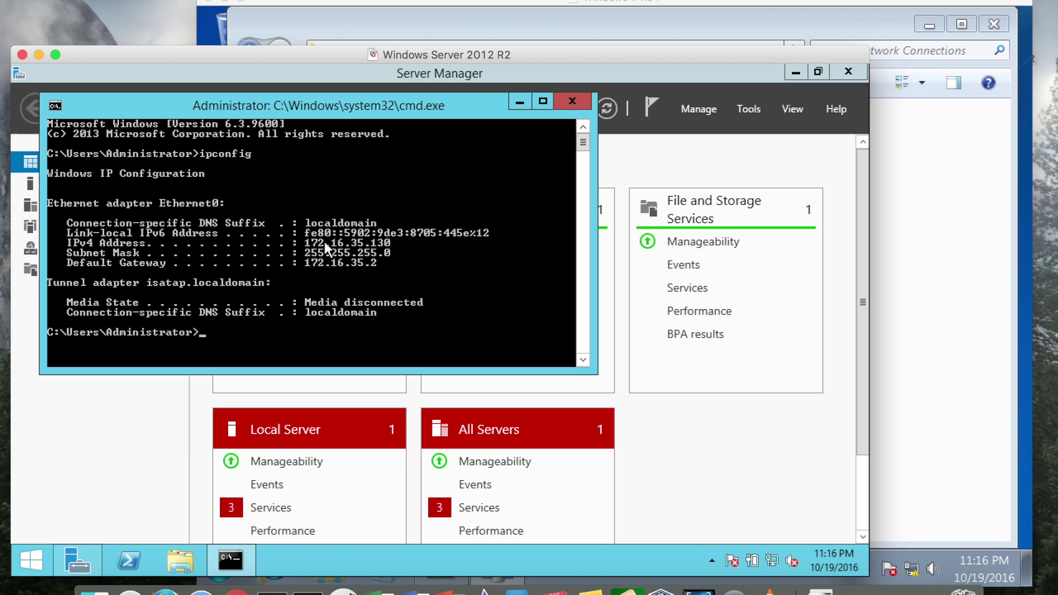
pyautogui.click(977, 296)
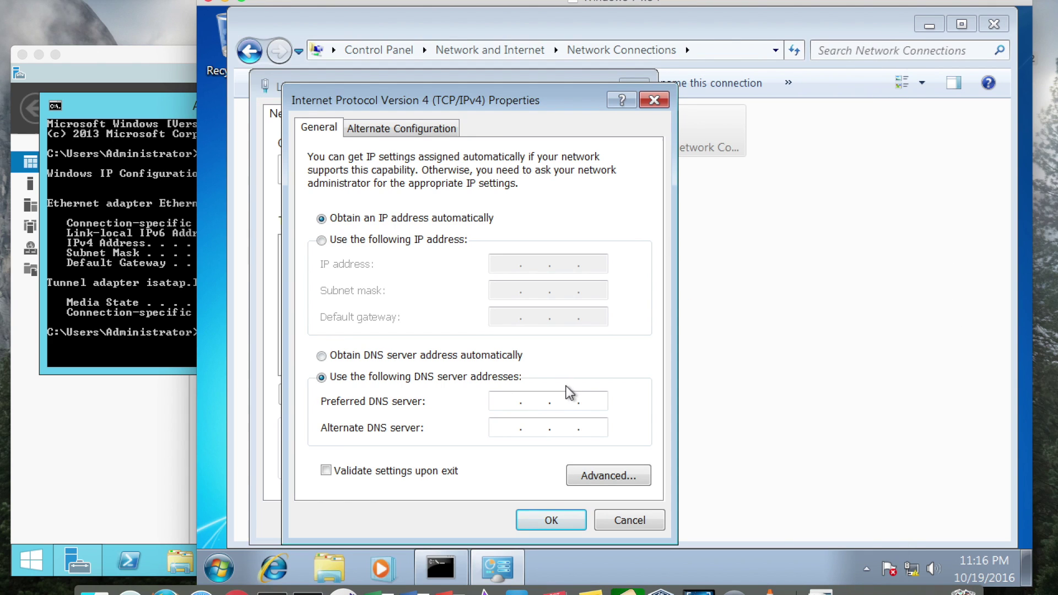
pyautogui.write('172 . 16 . 35 . 130')
pyautogui.click(168, 270)
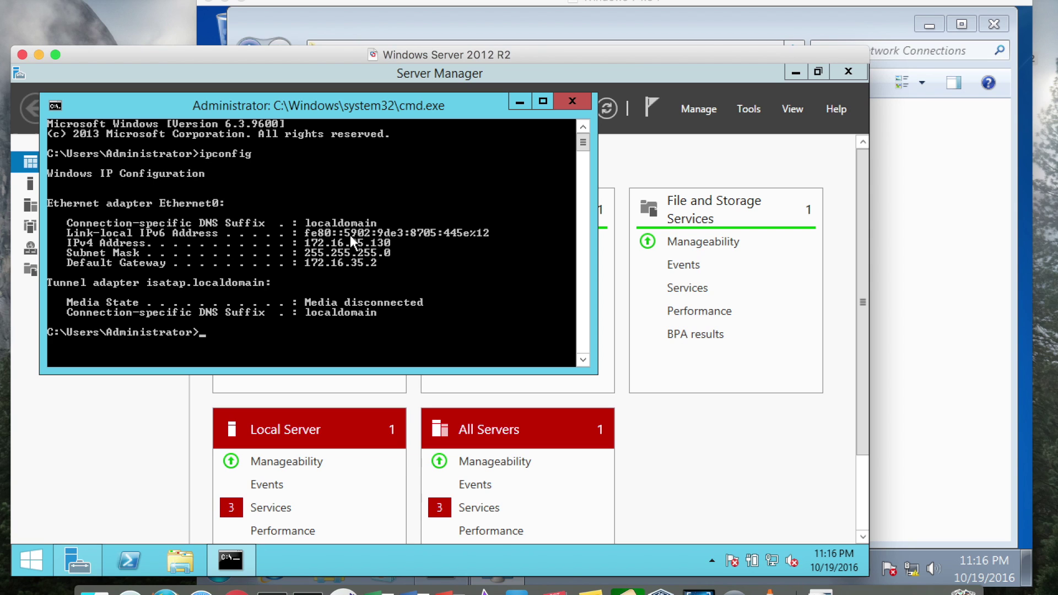
pyautogui.click(893, 393)
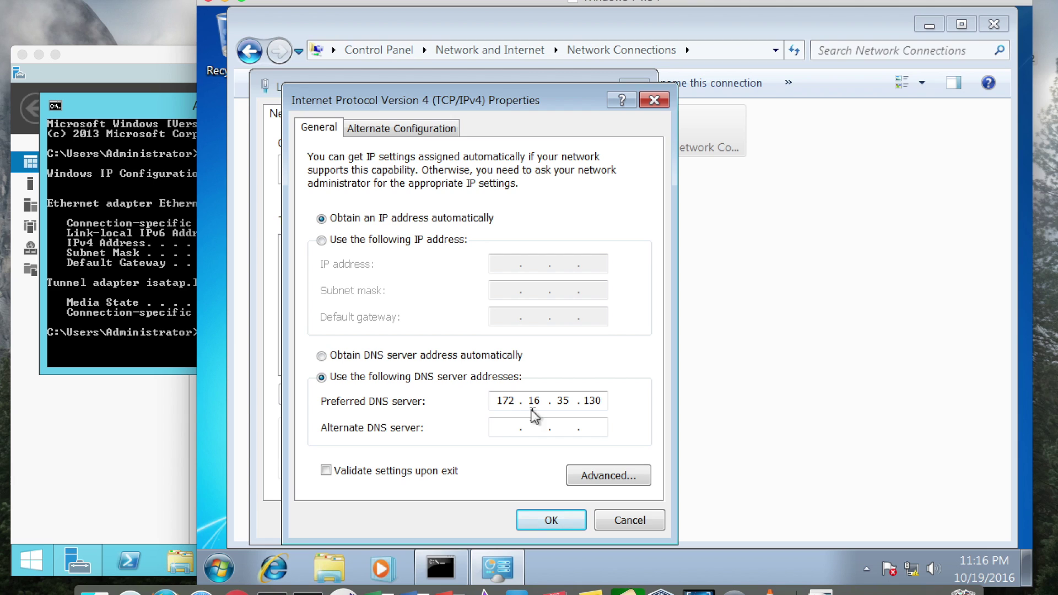
pyautogui.click(566, 528)
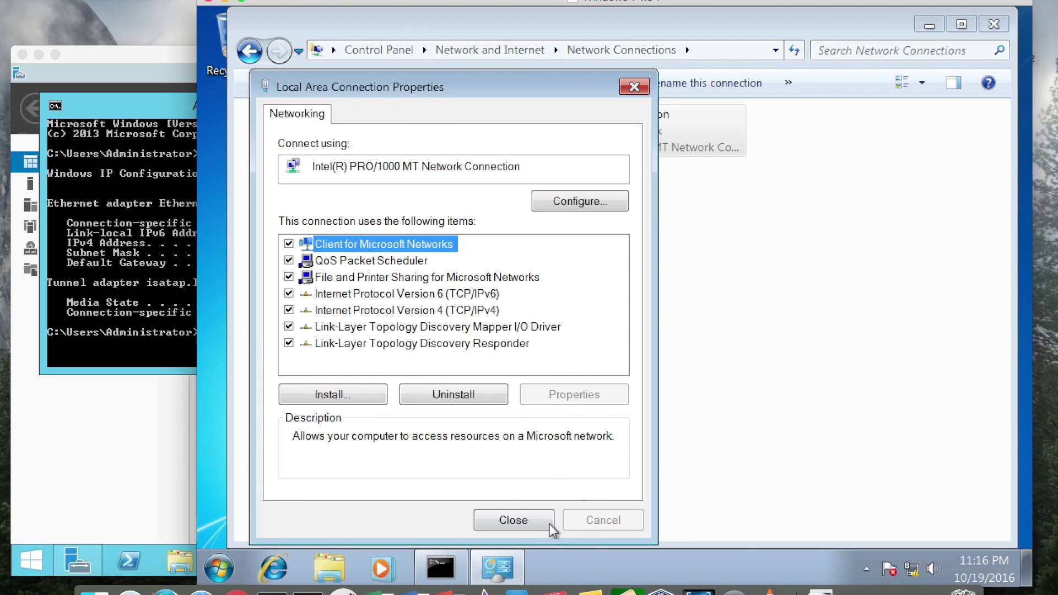
pyautogui.click(526, 523)
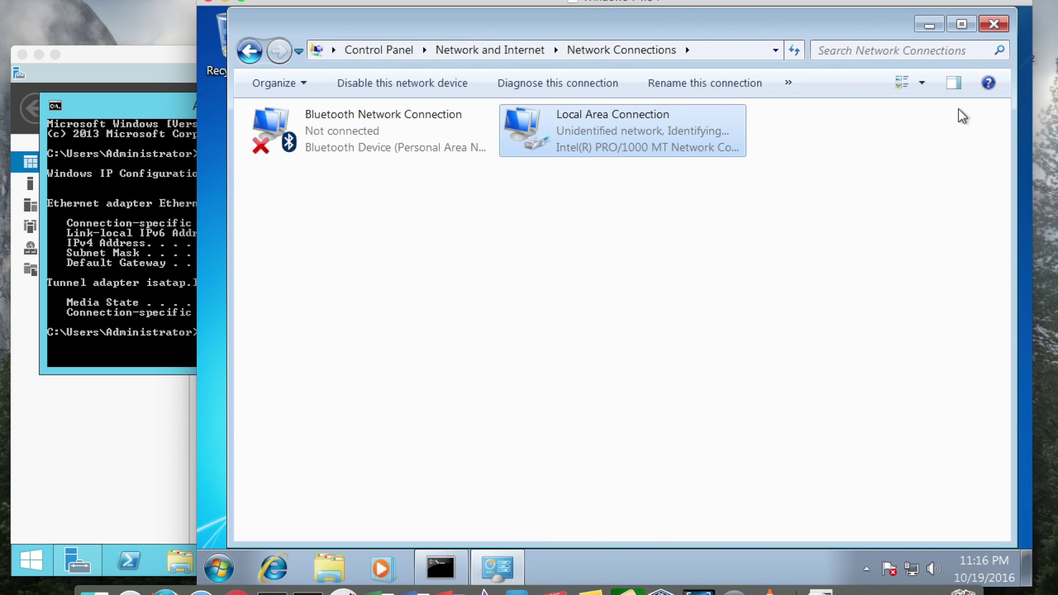
# Step: Close the status window, clear the console with cls and rerun ipconfig
pyautogui.click(996, 28)
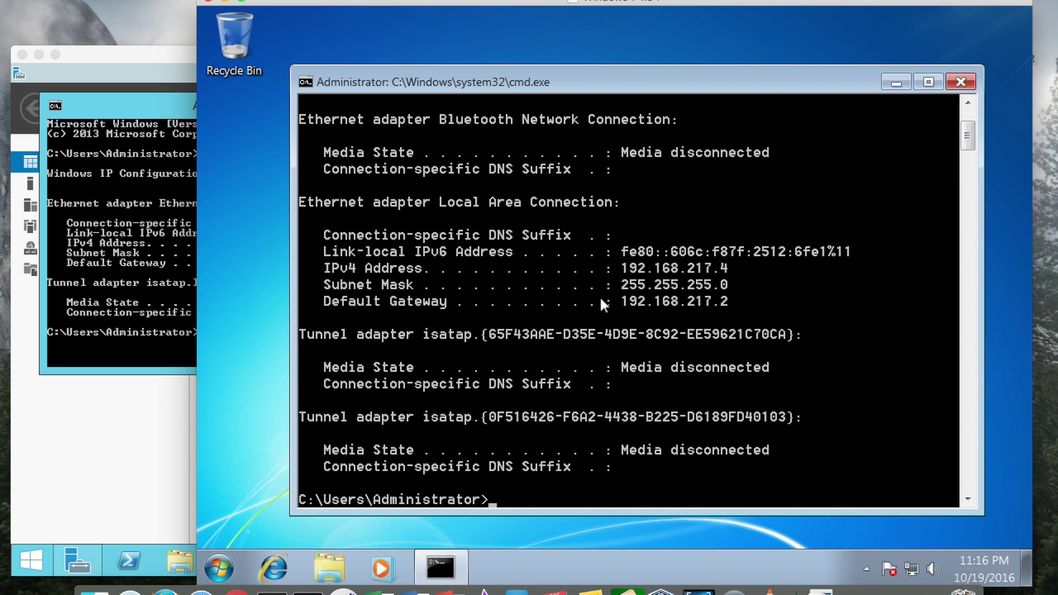
pyautogui.write('cls')
pyautogui.press('Return')
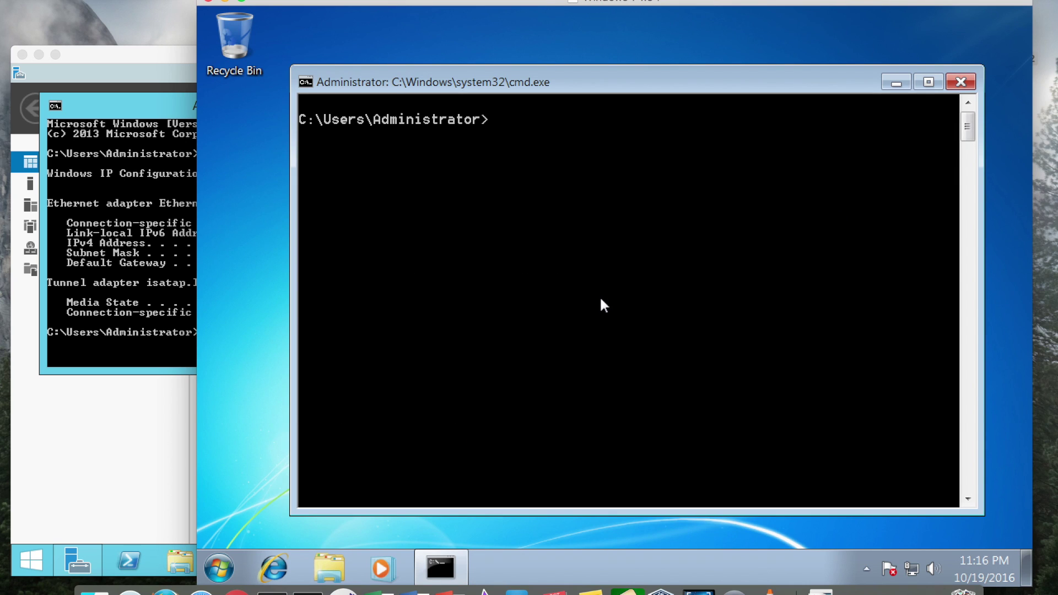
pyautogui.write('ipconfig')
pyautogui.press('Return')
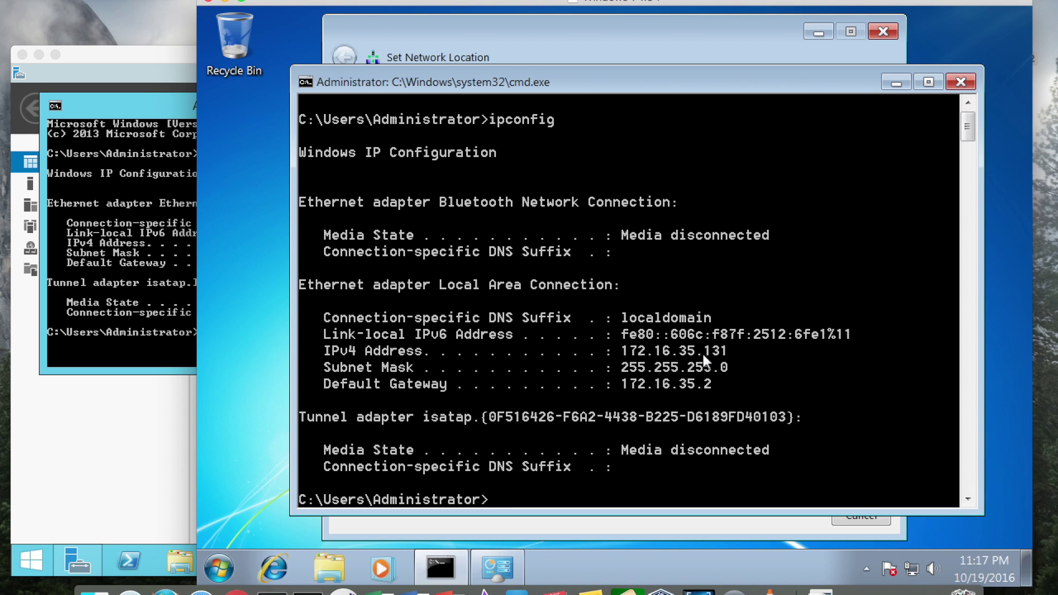
# Step: Set the network location to Work network and close the confirmation
pyautogui.click(457, 22)
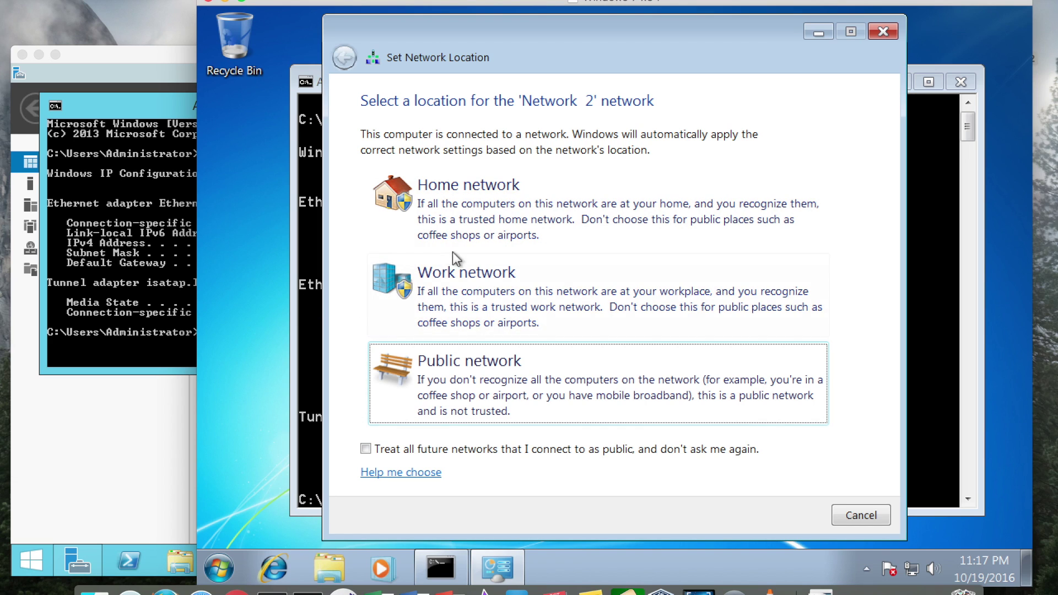
pyautogui.click(453, 282)
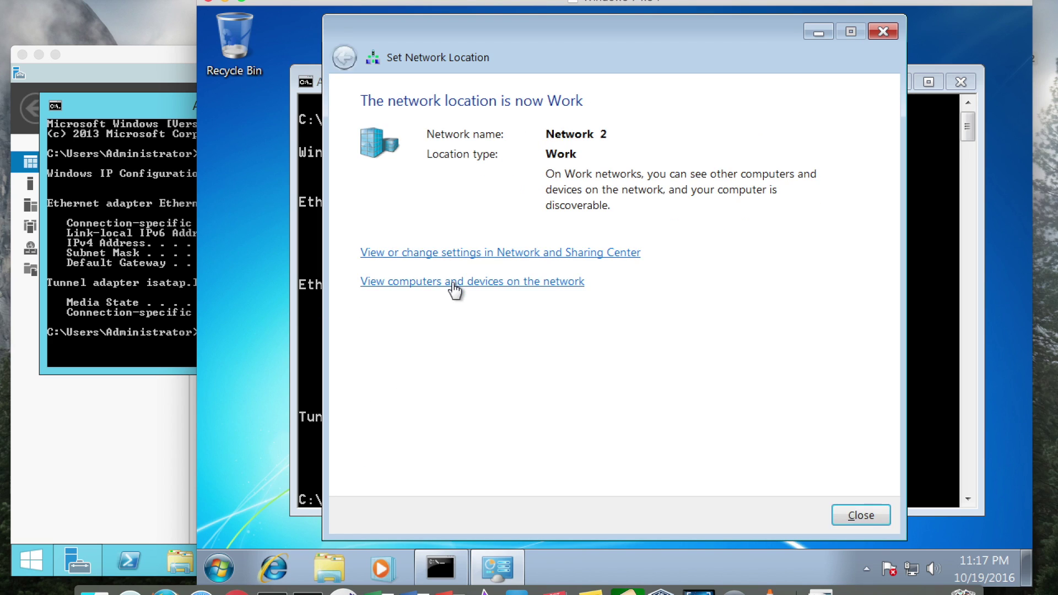
pyautogui.click(881, 520)
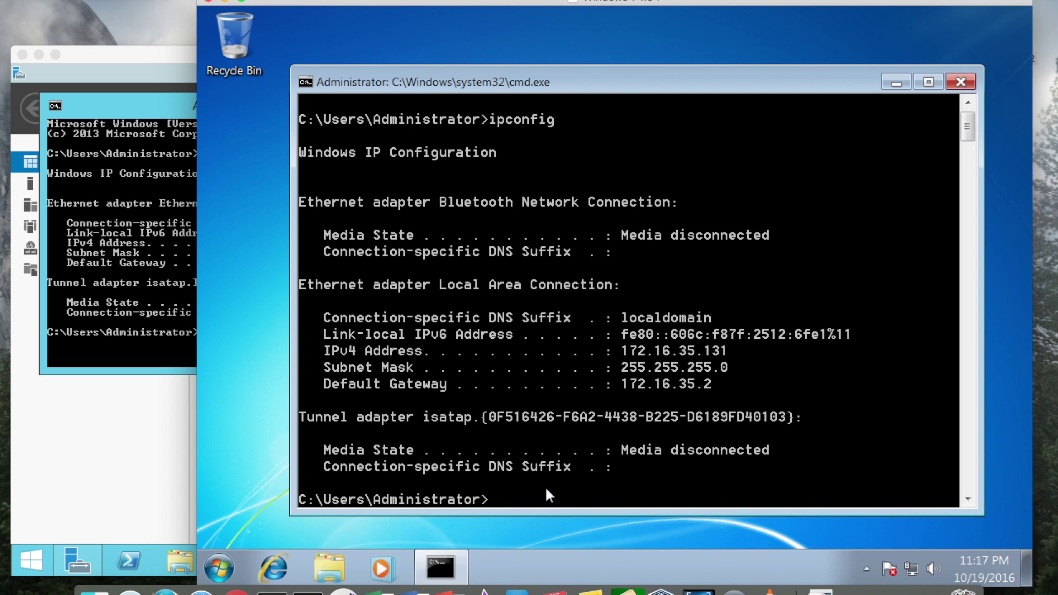
# Step: Ping the server at 172.16.35.130 and stop after three replies
pyautogui.write('ping 172.16.35.130')
pyautogui.press('Return')
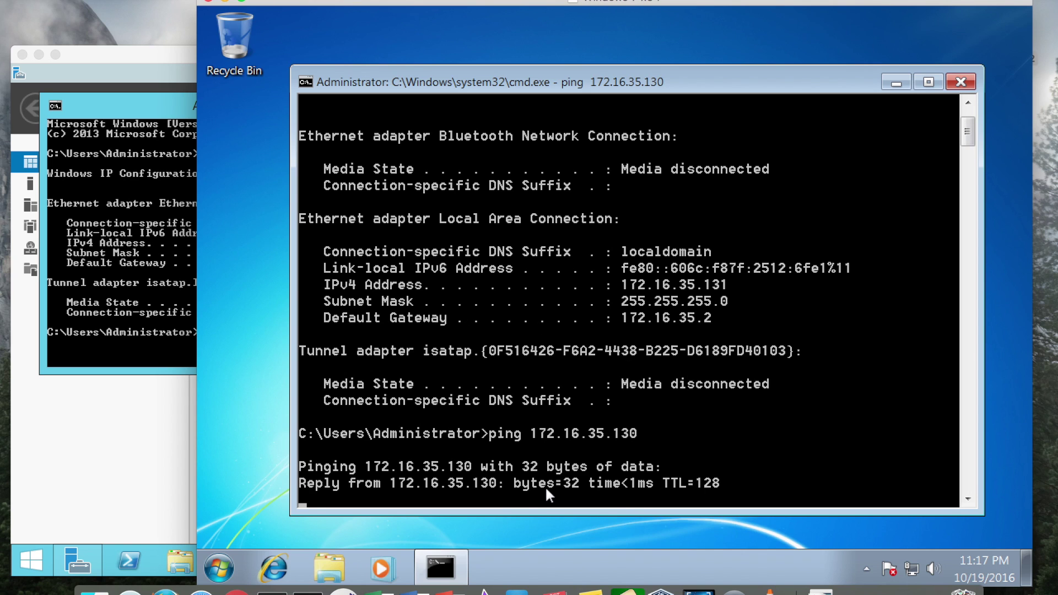
pyautogui.hotkey('ctrl', 'c')
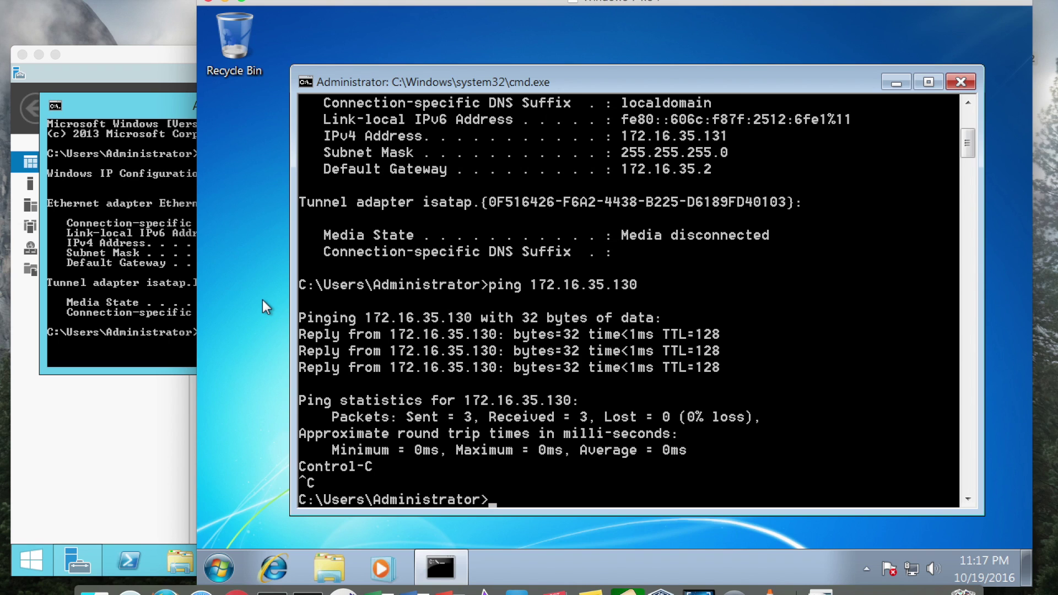
pyautogui.click(64, 450)
# Step: Open the System properties for Computer from the Start menu
pyautogui.click(219, 568)
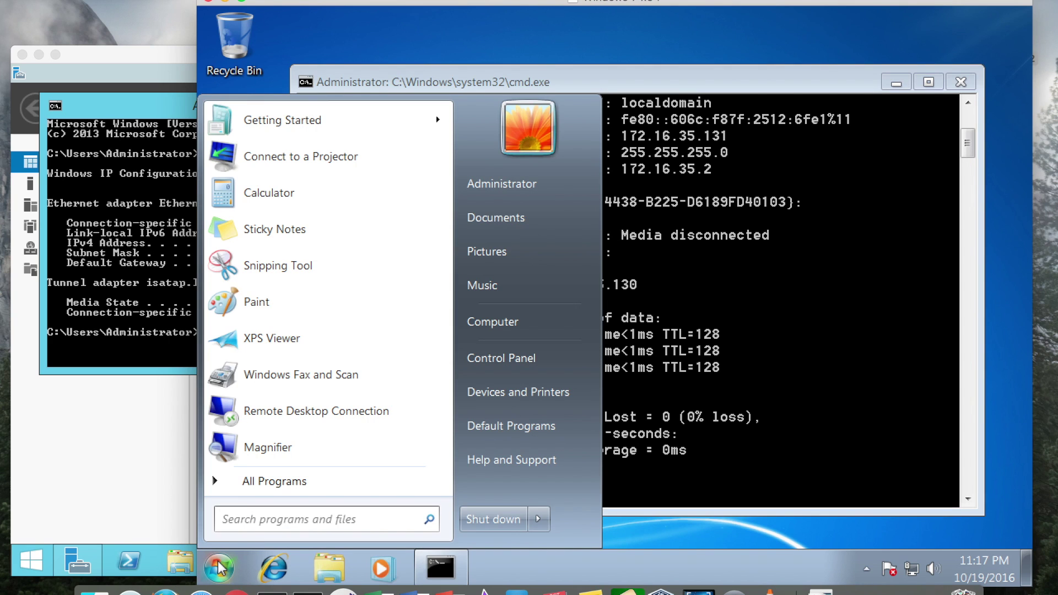
pyautogui.rightClick(512, 319)
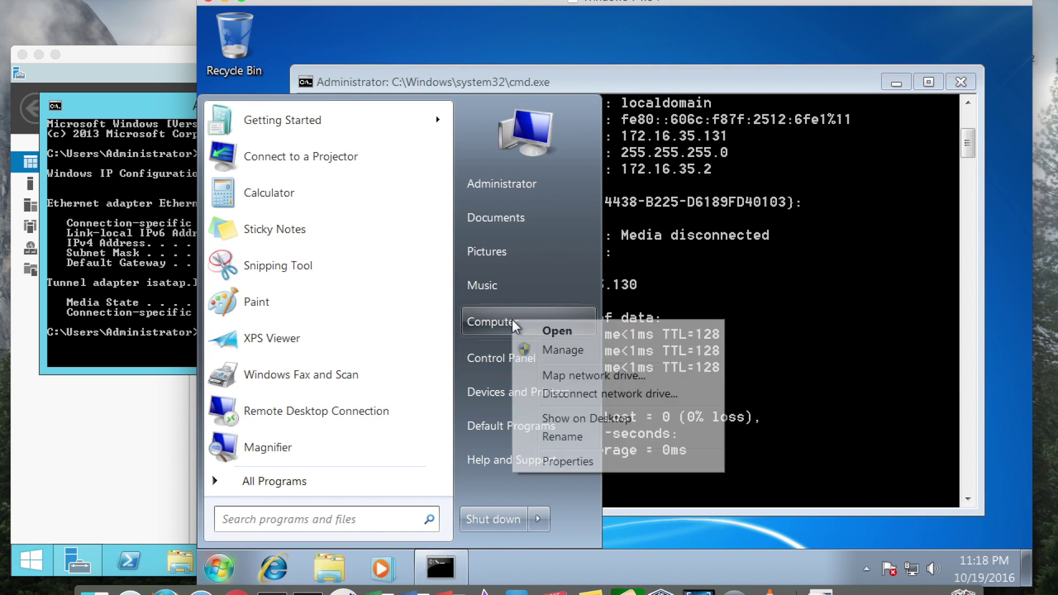
pyautogui.click(554, 460)
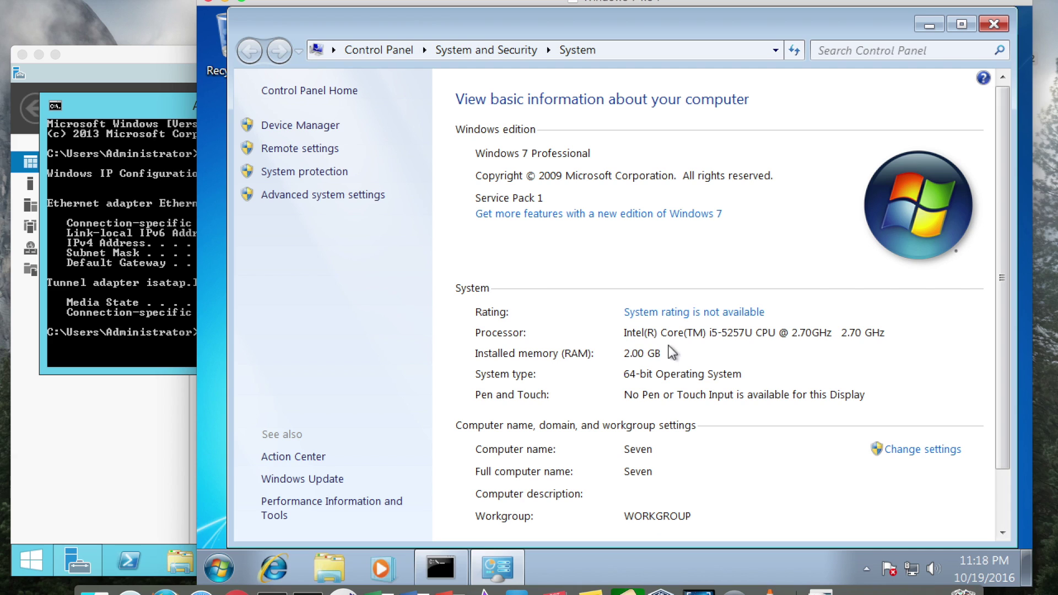
# Step: Open System Properties' computer name settings, reviewing name Seven and workgroup WORKGROUP
pyautogui.click(926, 453)
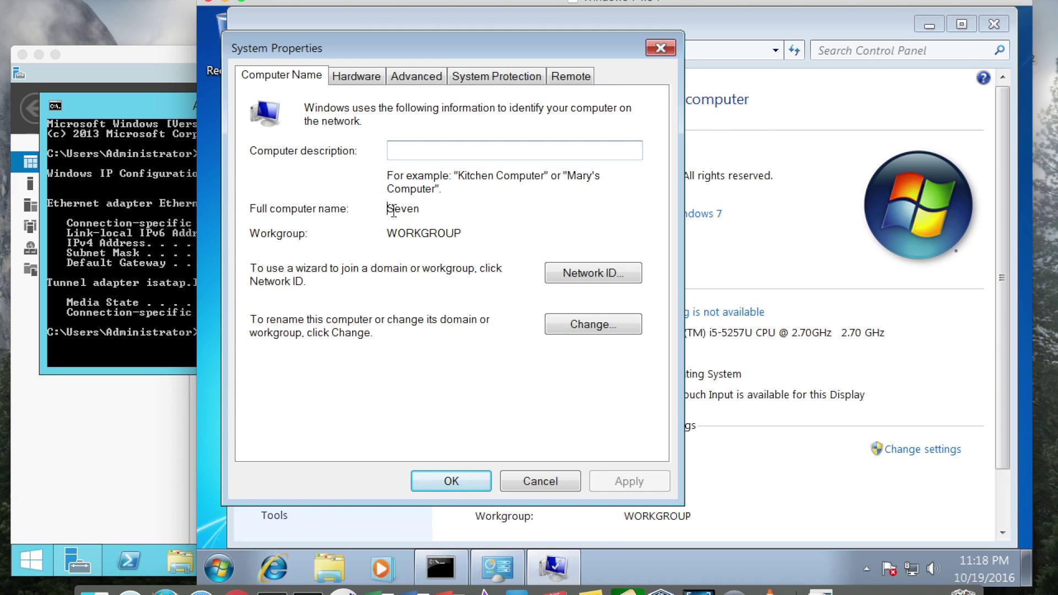
pyautogui.moveTo(393, 210); pyautogui.dragTo(438, 211)
pyautogui.click(438, 210)
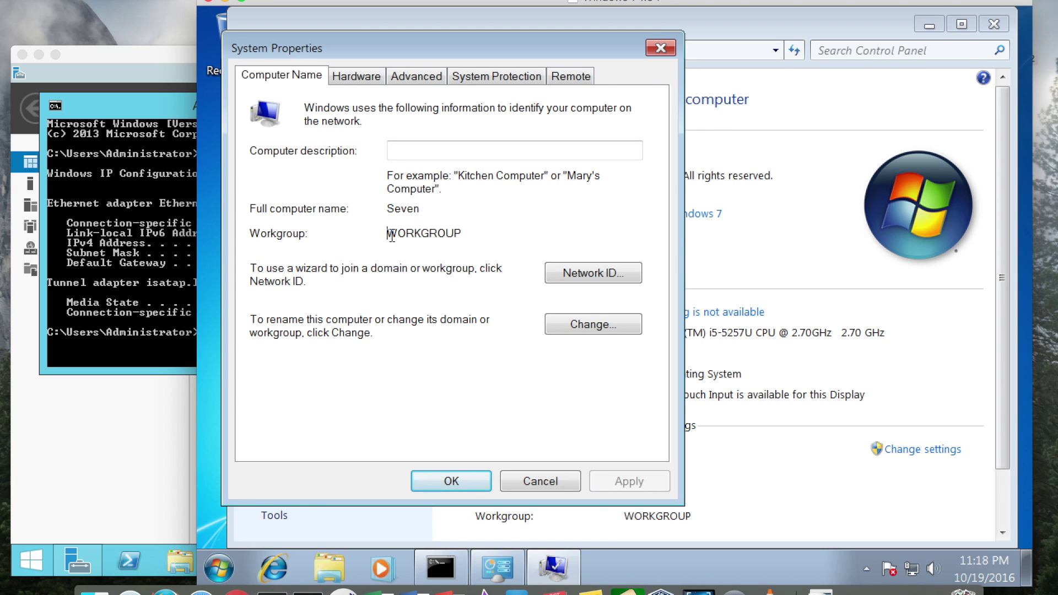
pyautogui.moveTo(388, 234); pyautogui.dragTo(499, 236)
pyautogui.moveTo(366, 232); pyautogui.dragTo(539, 236)
pyautogui.click(499, 233)
# Step: Open the Change dialog, select Domain membership and enter its341.baker
pyautogui.click(605, 334)
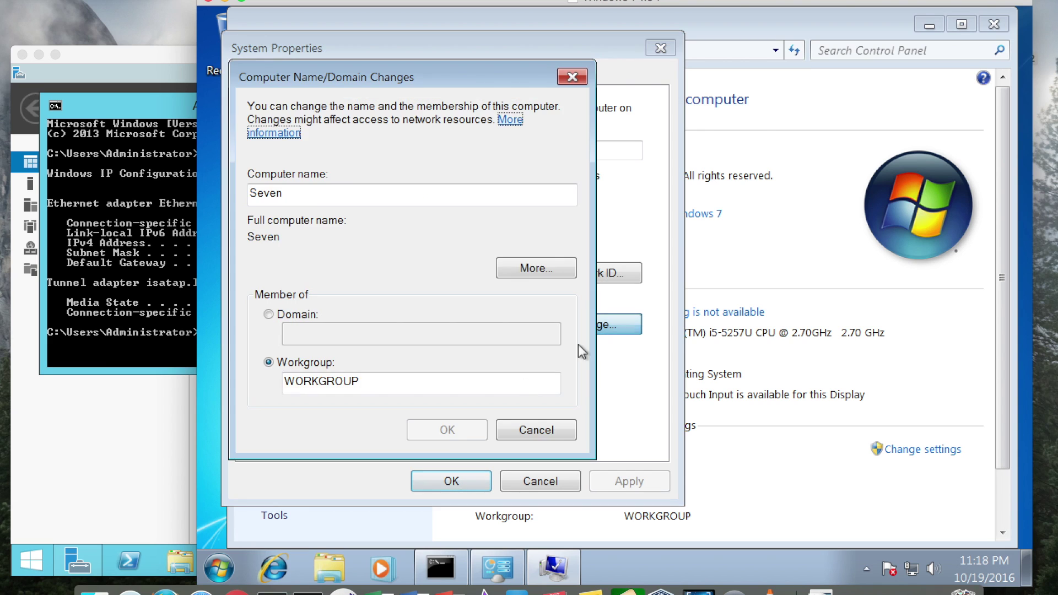
pyautogui.click(269, 314)
pyautogui.click(425, 334)
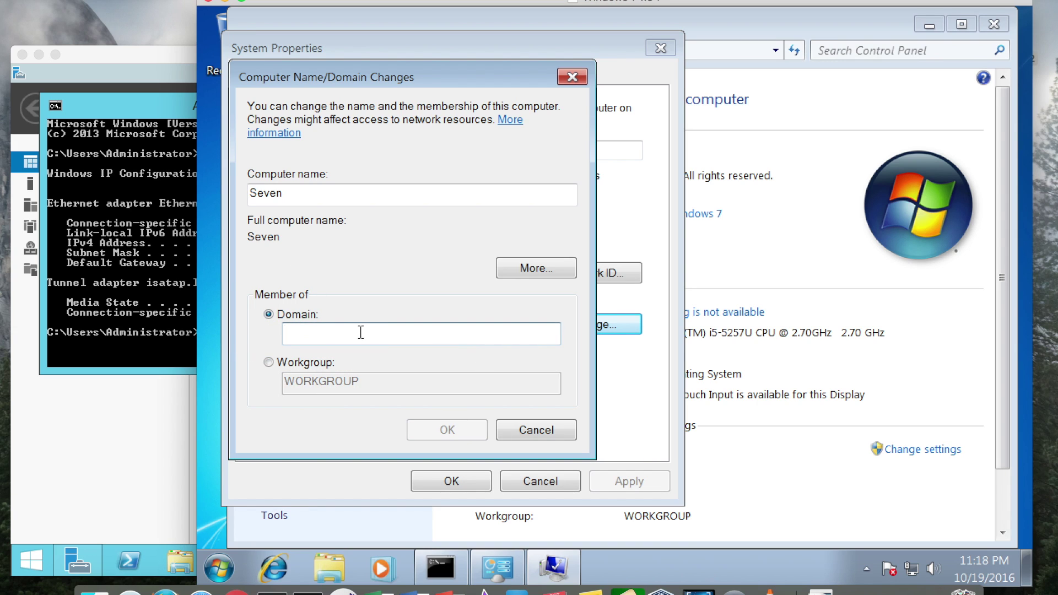
pyautogui.write('i')
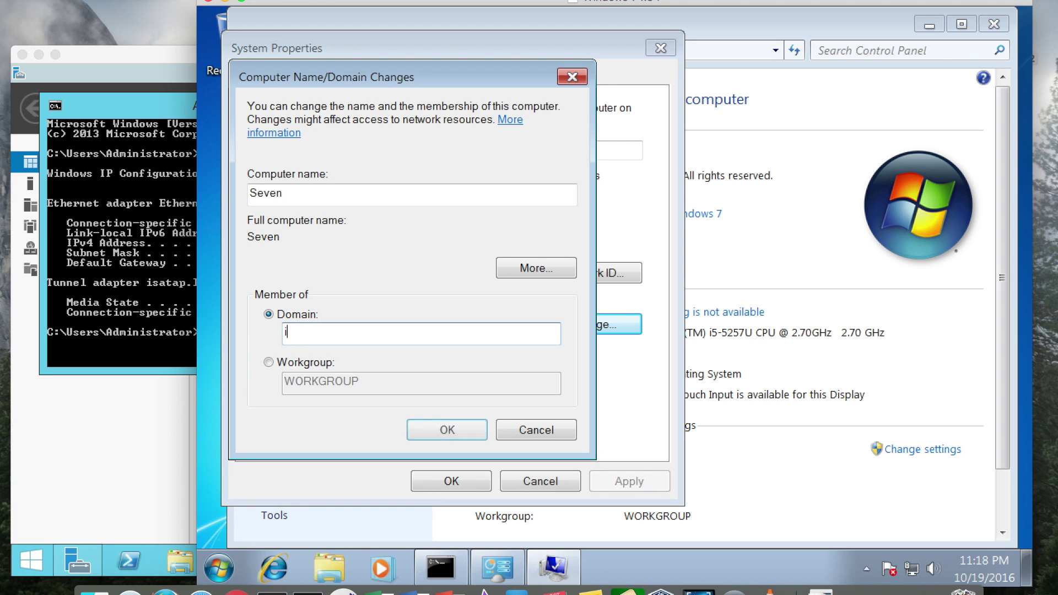
pyautogui.write('ts341')
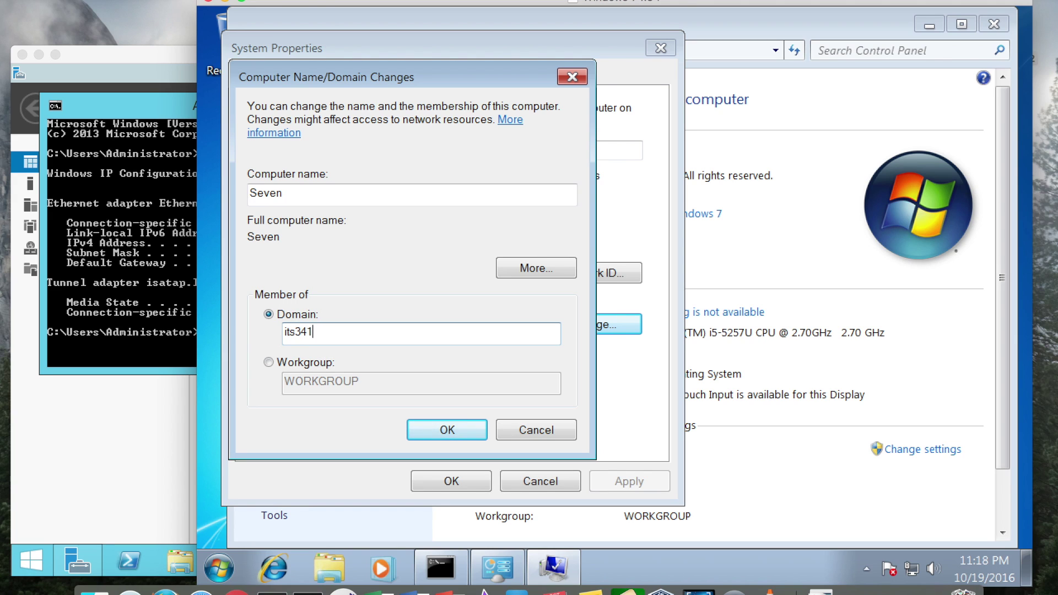
pyautogui.write('.baker')
# Step: Minimize the server's command window to view the Server Manager Dashboard, then return to Windows 7
pyautogui.click(151, 292)
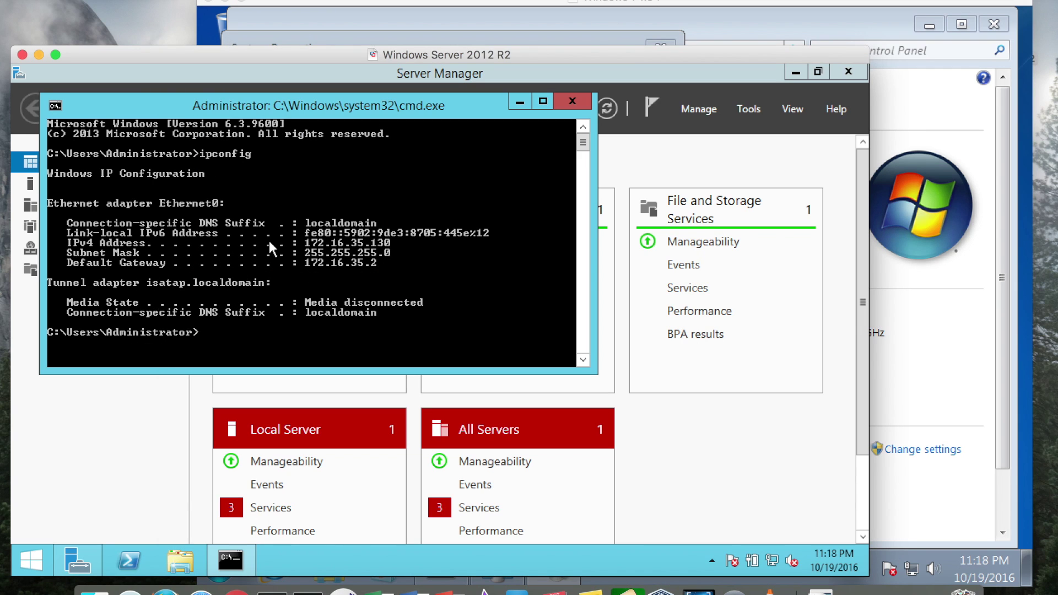
pyautogui.click(518, 100)
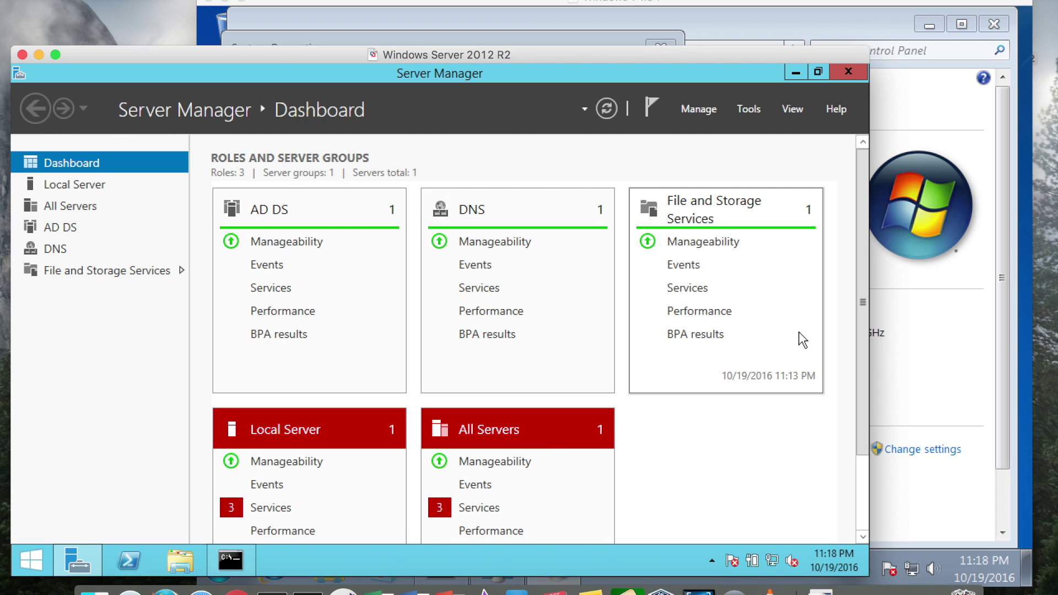
pyautogui.click(921, 108)
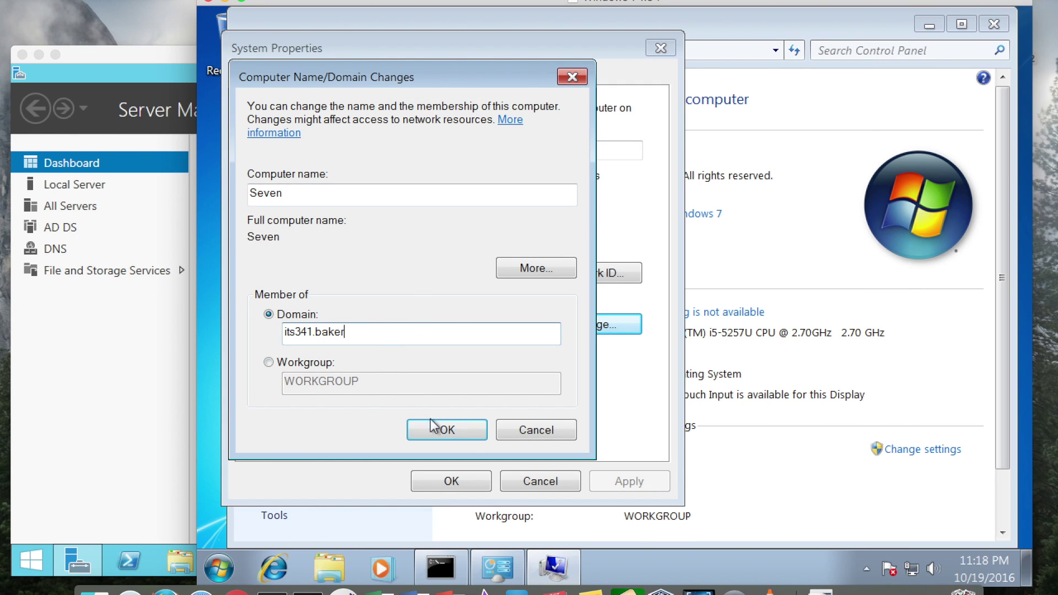
# Step: Submit the its341.baker join and enter the domain administrator user name and password
pyautogui.click(455, 435)
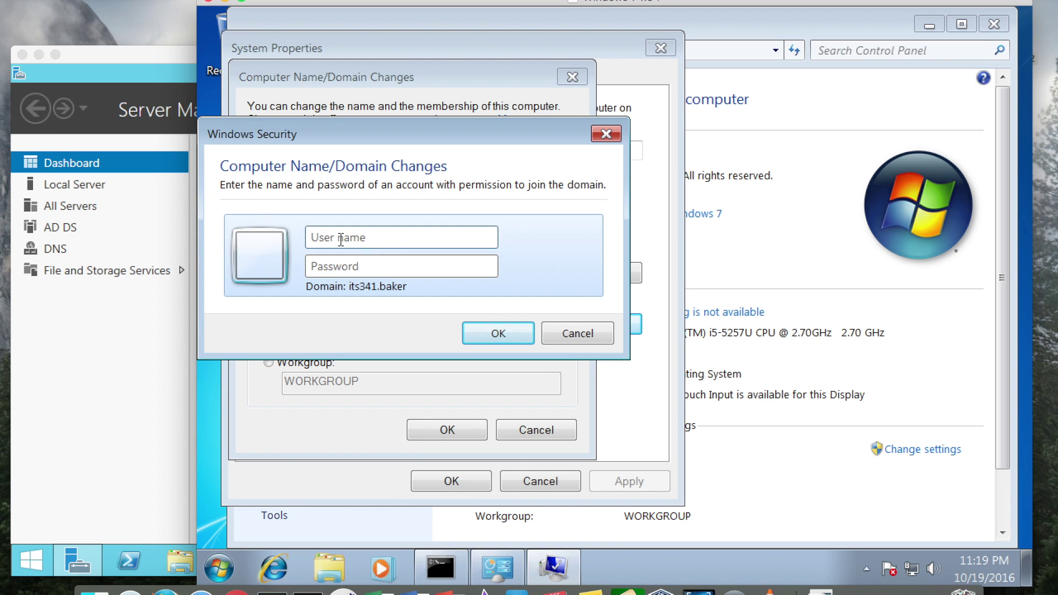
pyautogui.write('administratro')
pyautogui.press('BackSpace')
pyautogui.press('BackSpace')
pyautogui.write('or')
pyautogui.press('Tab')
pyautogui.write('P')
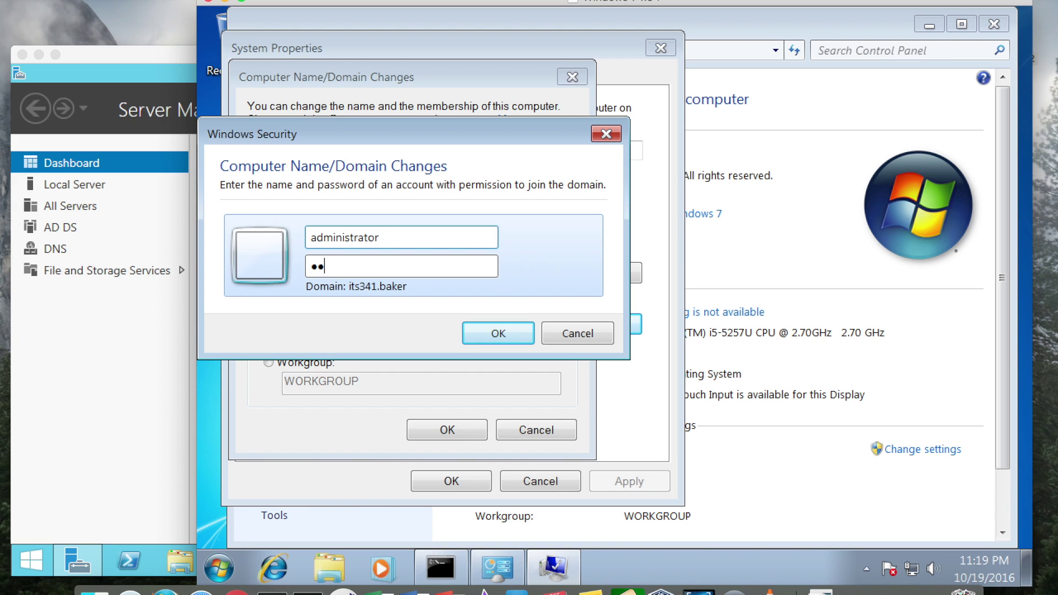
pyautogui.press('BackSpace')
pyautogui.press('BackSpace')
pyautogui.write('Password')
# Step: Confirm the credentials, acknowledge the welcome and restart messages, and close System Properties
pyautogui.click(480, 332)
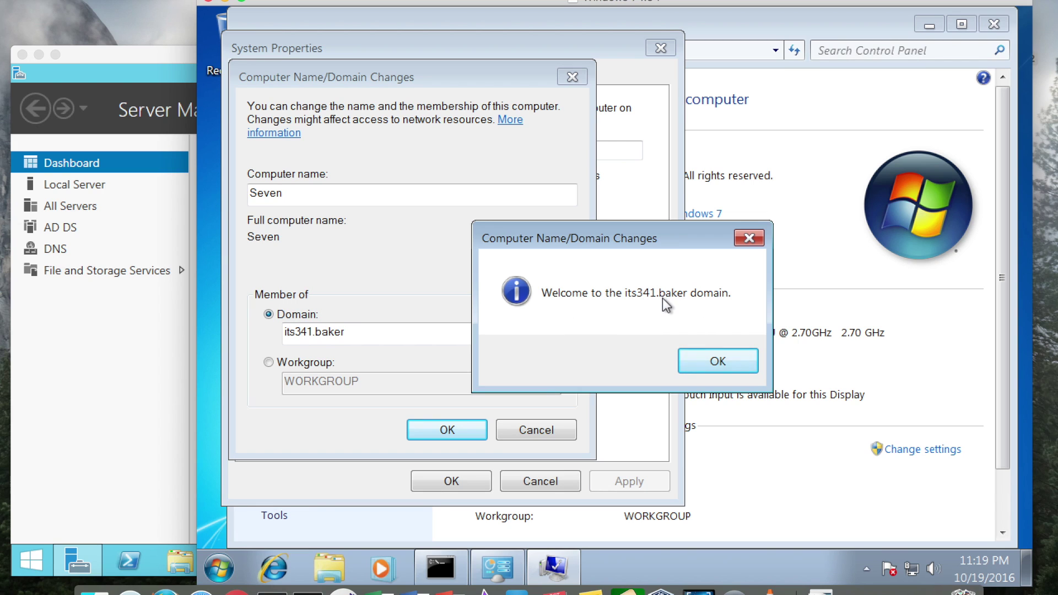
pyautogui.click(717, 364)
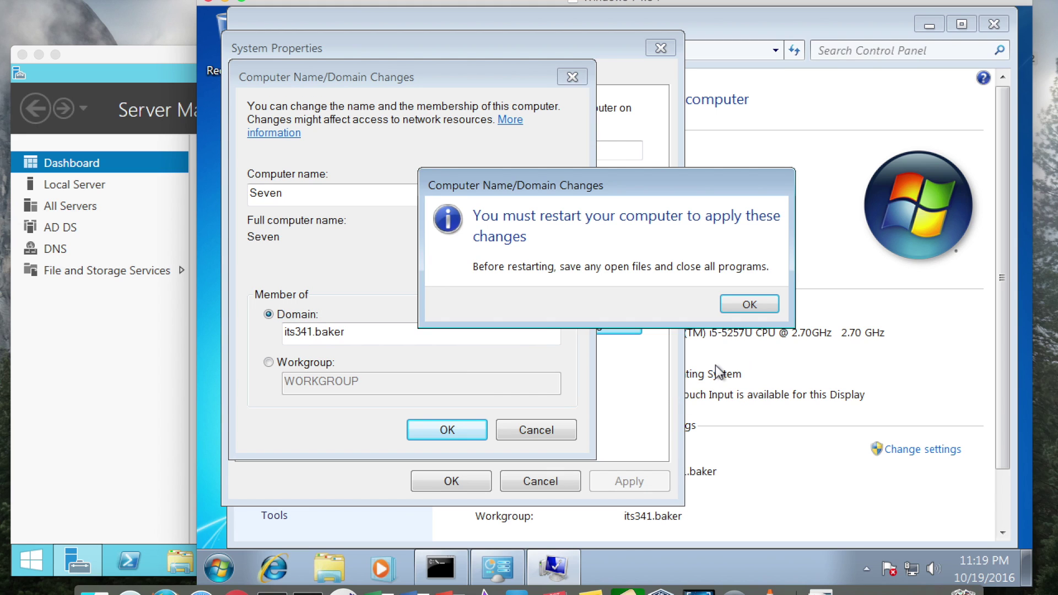
pyautogui.click(739, 307)
pyautogui.click(461, 483)
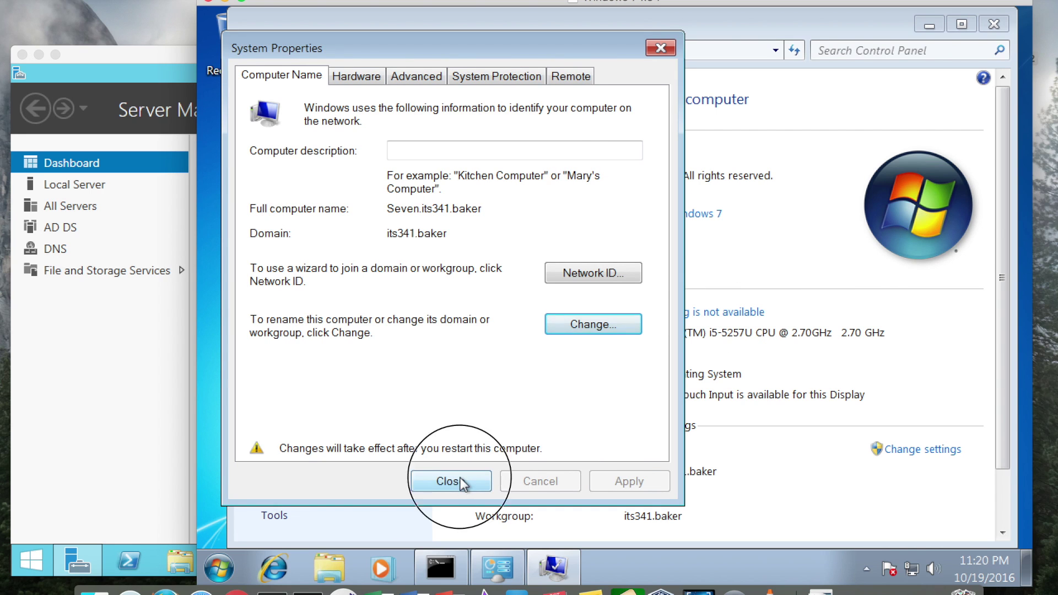
# Step: Restart Windows 7 to apply the domain membership, glancing at the server VM during the reboot
pyautogui.click(650, 309)
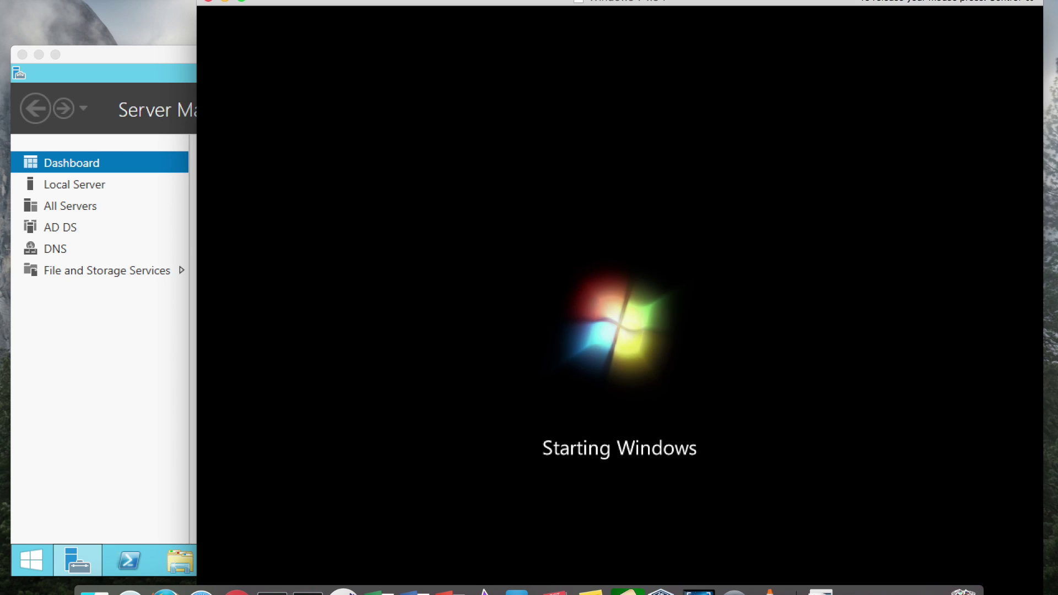
pyautogui.click(70, 411)
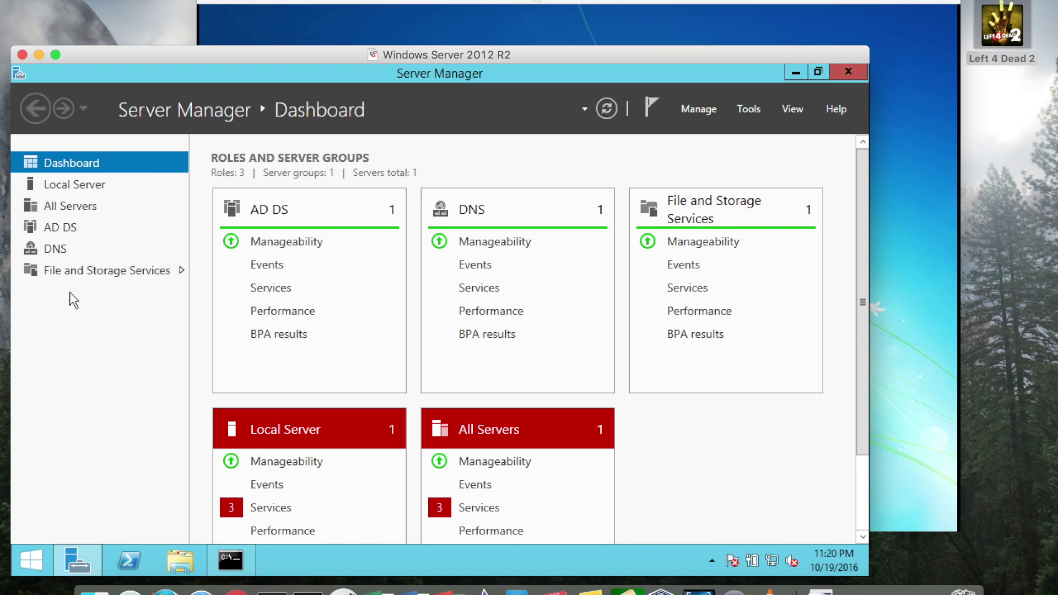
pyautogui.click(668, 5)
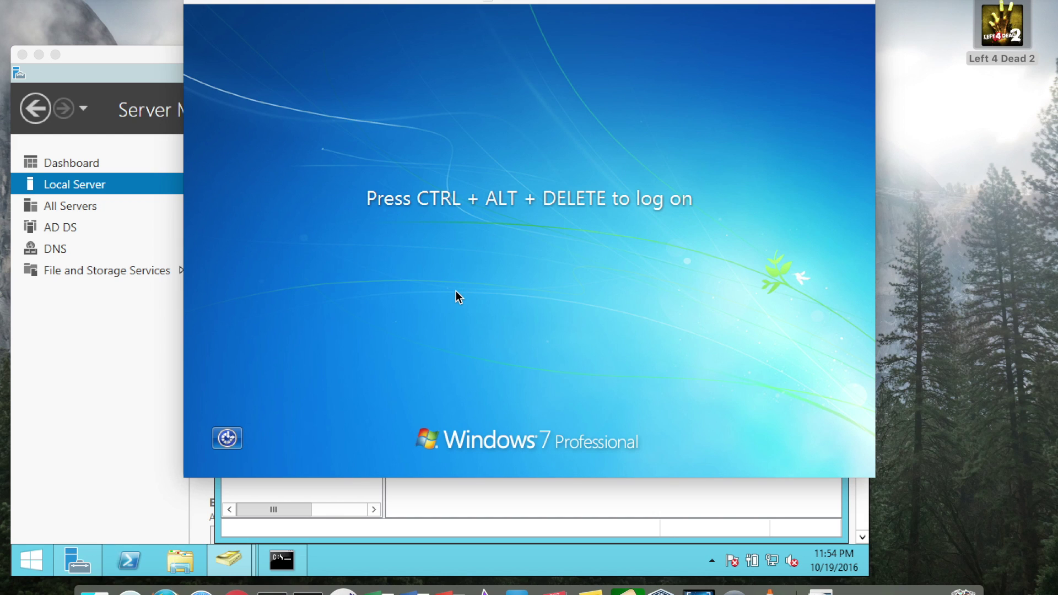
# Step: At the Windows 7 logon screen choose Other User and enter user name test with its password
pyautogui.hotkey('ctrl', 'alt', 'Delete')
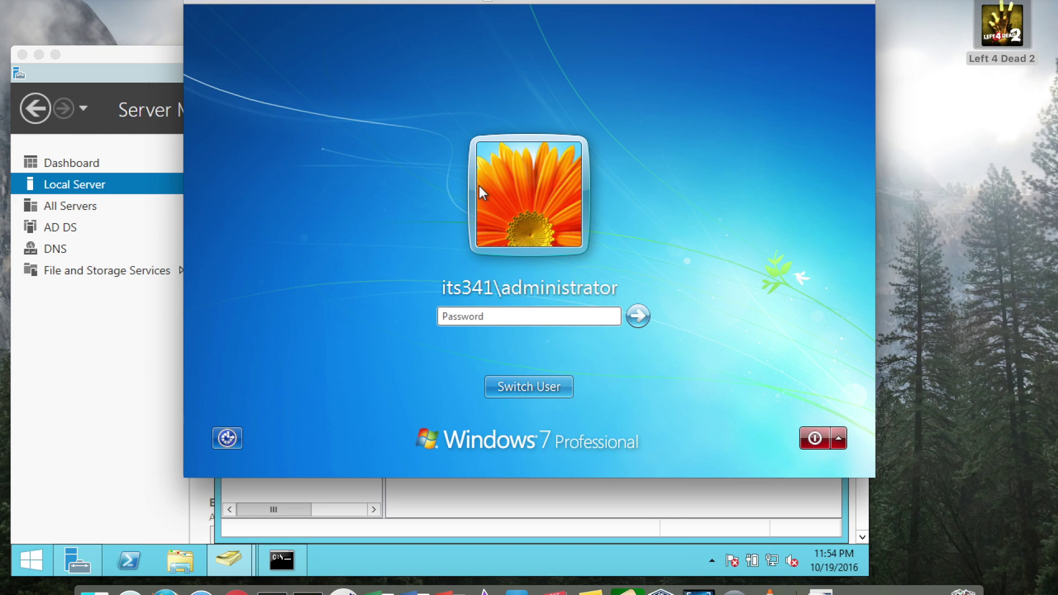
pyautogui.click(553, 390)
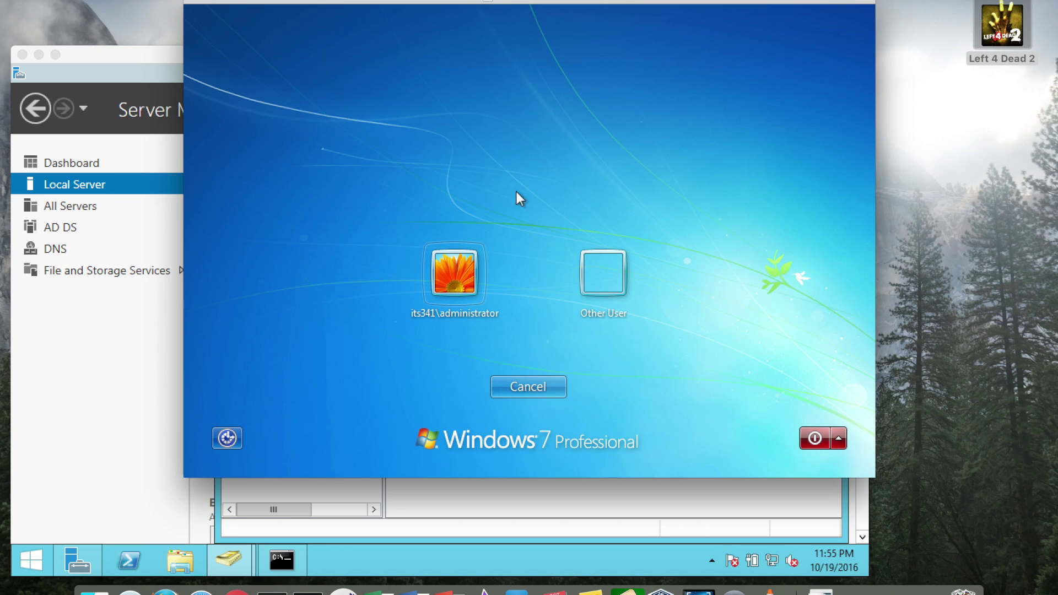
pyautogui.click(625, 274)
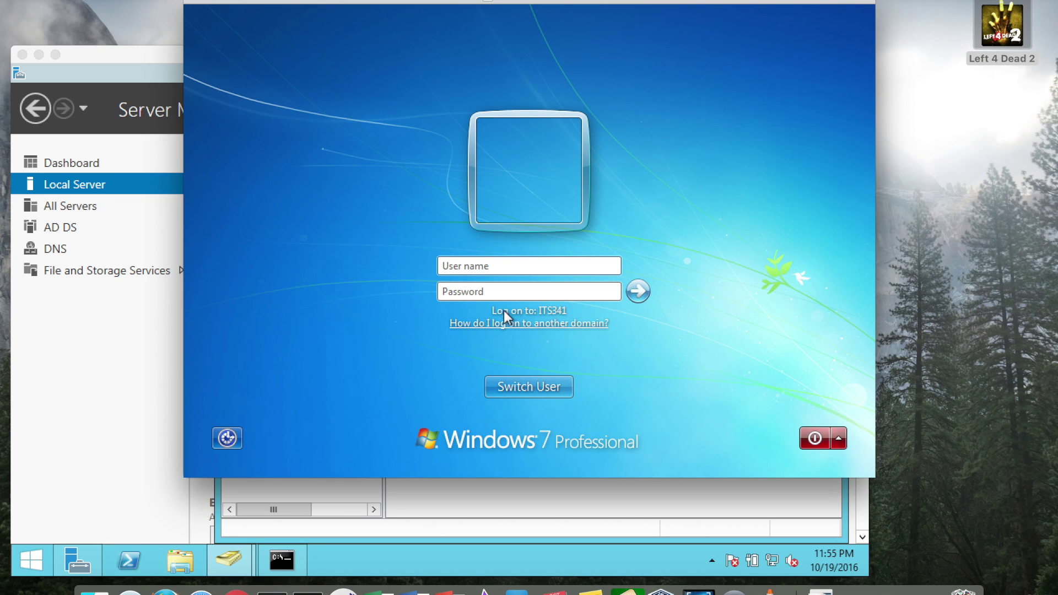
pyautogui.click(511, 266)
pyautogui.write('test')
pyautogui.press('Tab')
pyautogui.write('•')
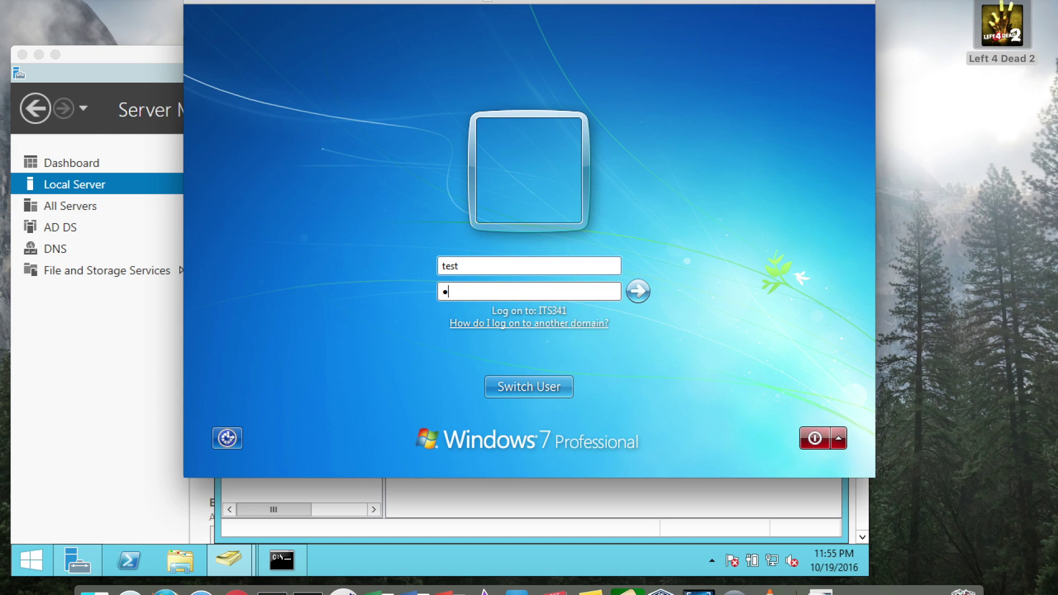
pyautogui.write('••••••')
# Step: Close Active Directory Users and Computers on the server, then submit the test account's logon
pyautogui.click(124, 52)
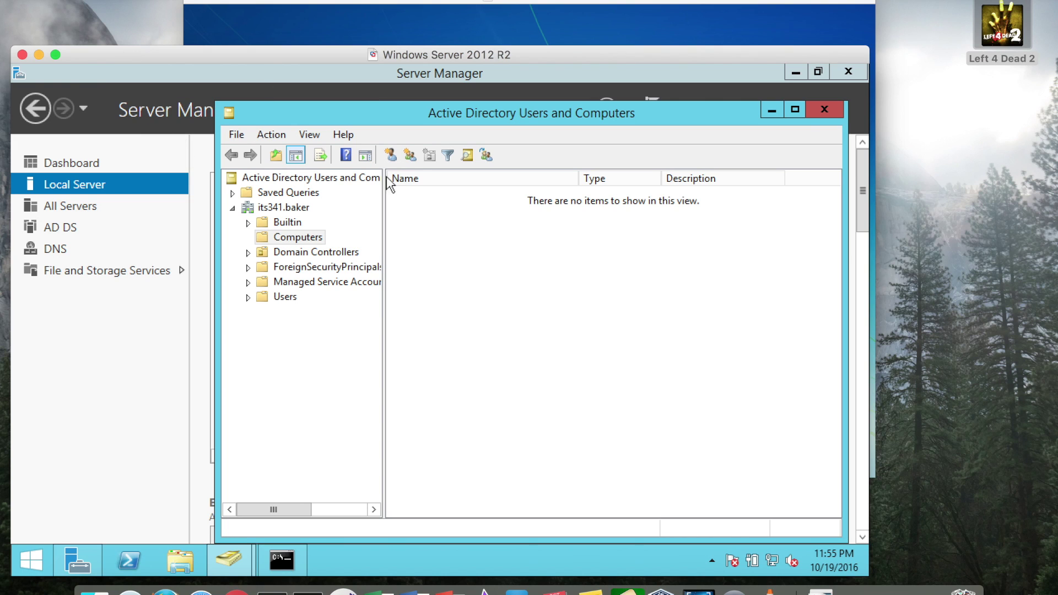
pyautogui.click(824, 109)
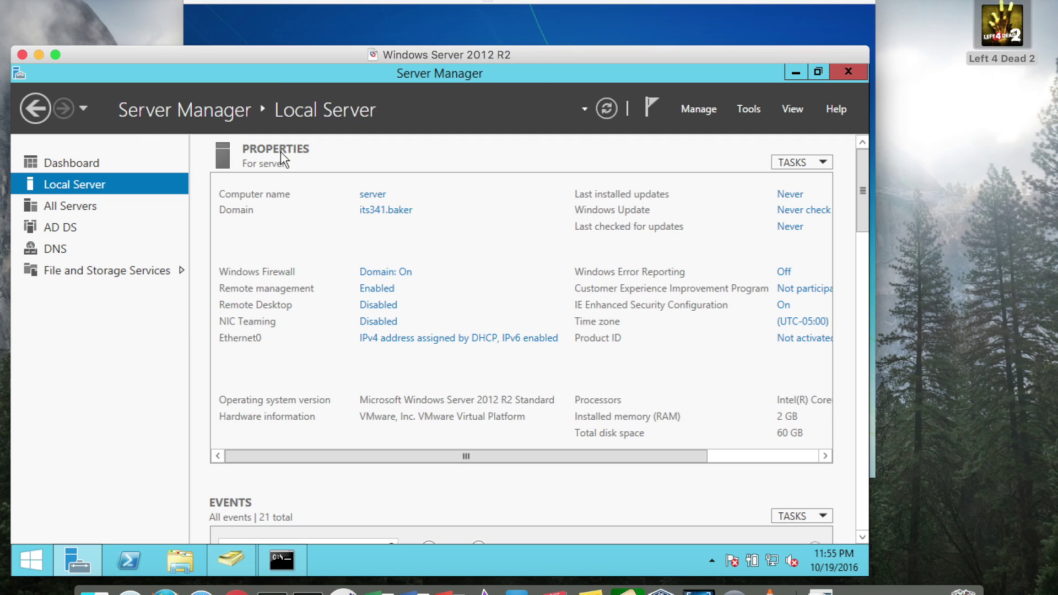
pyautogui.click(583, 2)
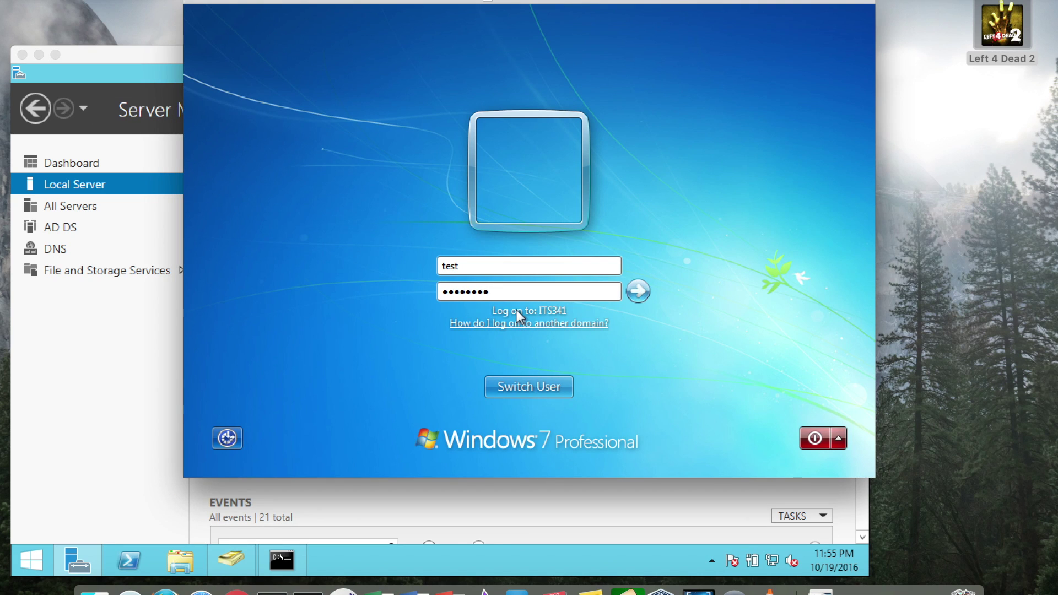
pyautogui.click(644, 293)
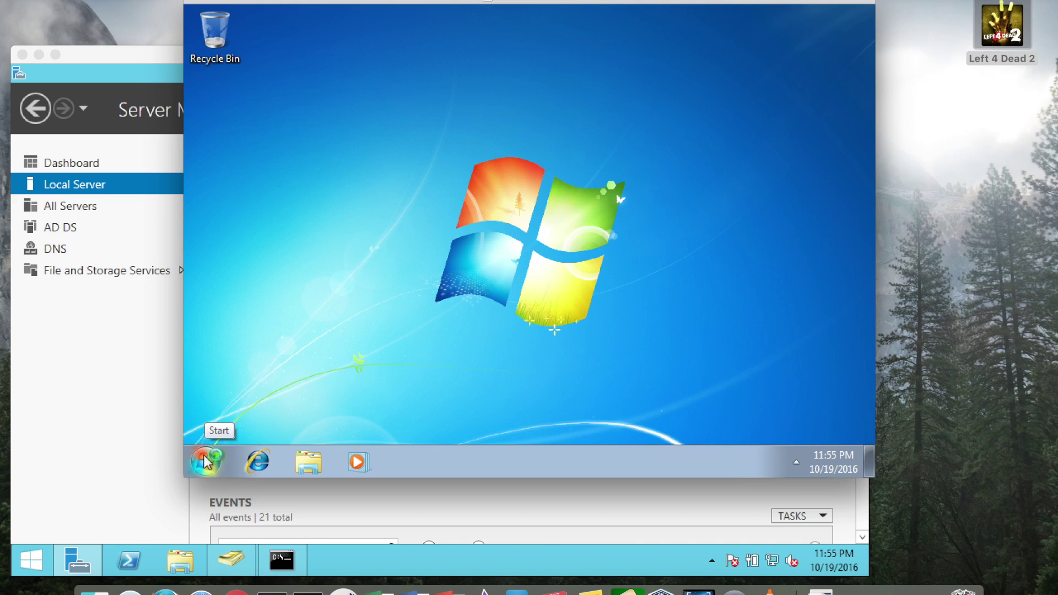
# Step: Reopen Active Directory Users and Computers from Server Manager Tools and open the Test user in Users
pyautogui.click(100, 400)
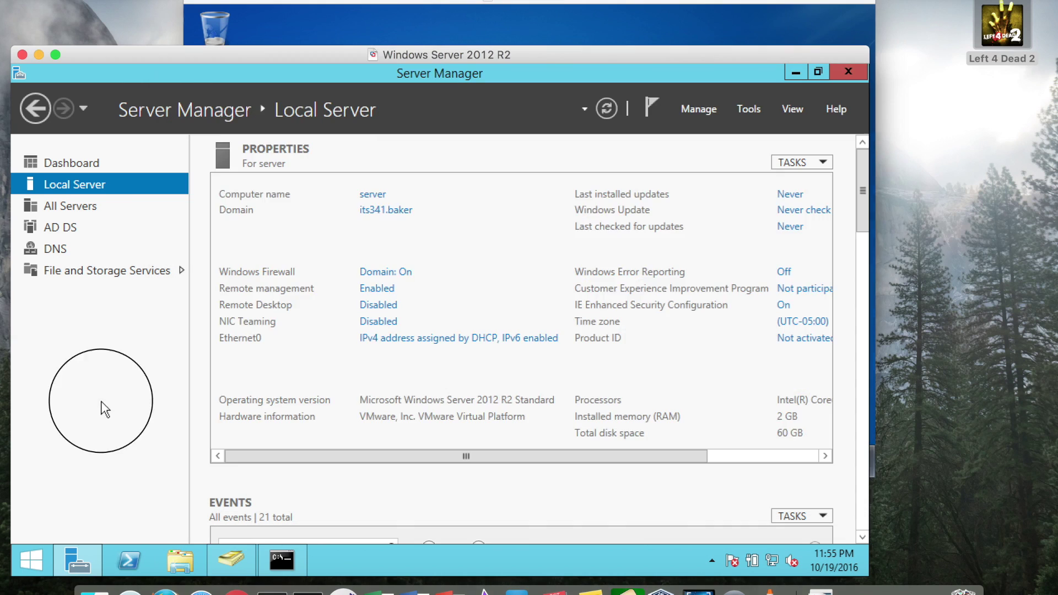
pyautogui.click(745, 109)
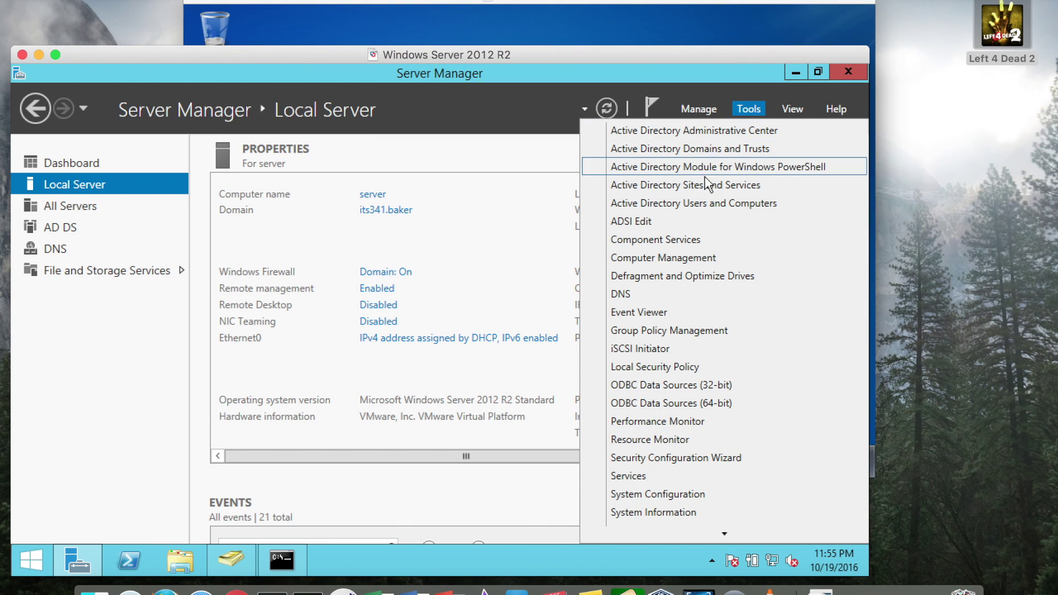
pyautogui.click(703, 204)
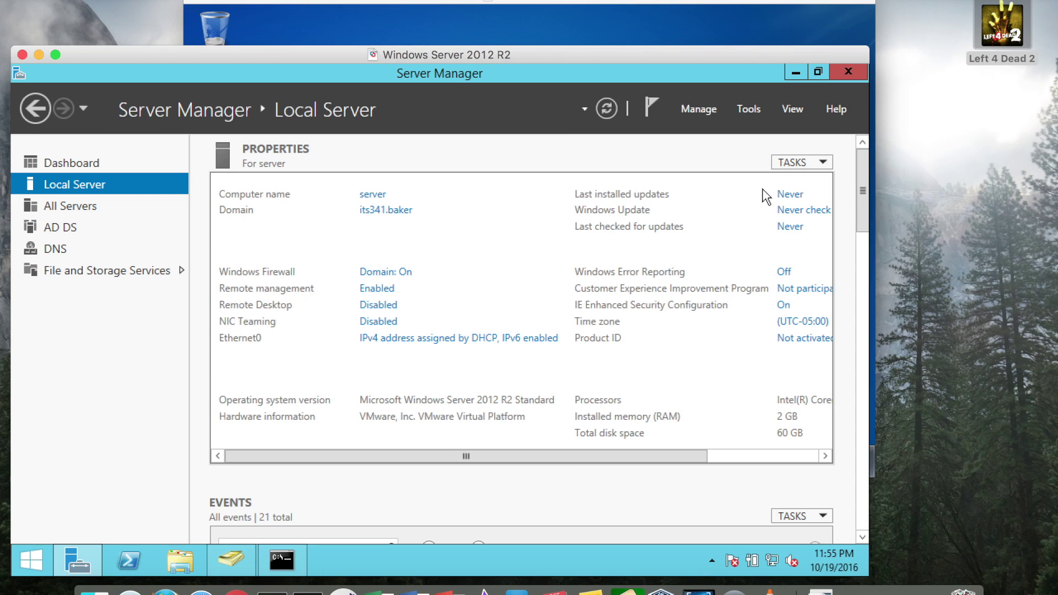
pyautogui.click(266, 302)
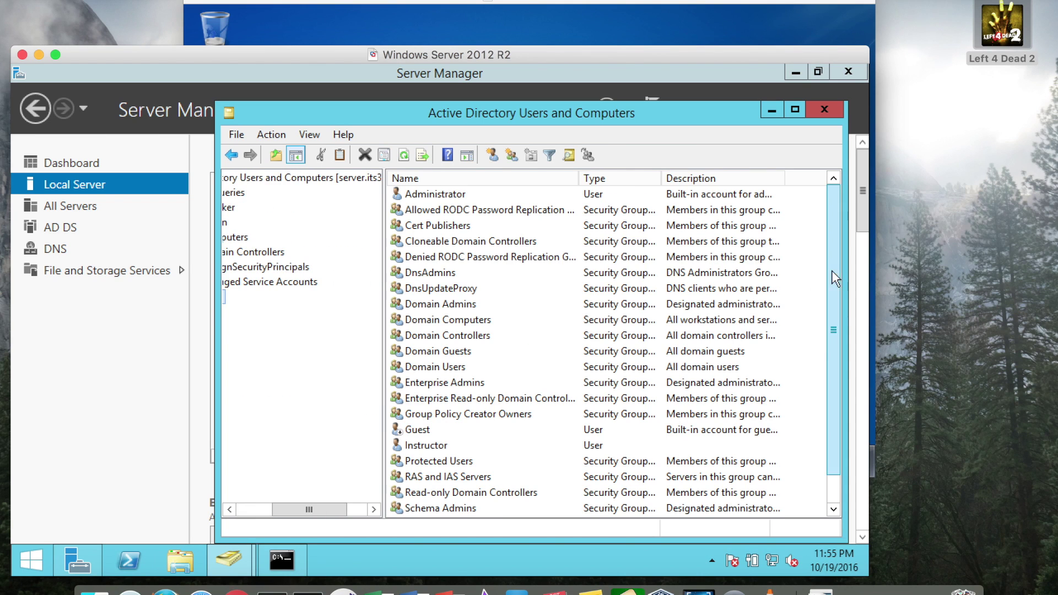
pyautogui.moveTo(836, 278); pyautogui.dragTo(848, 381)
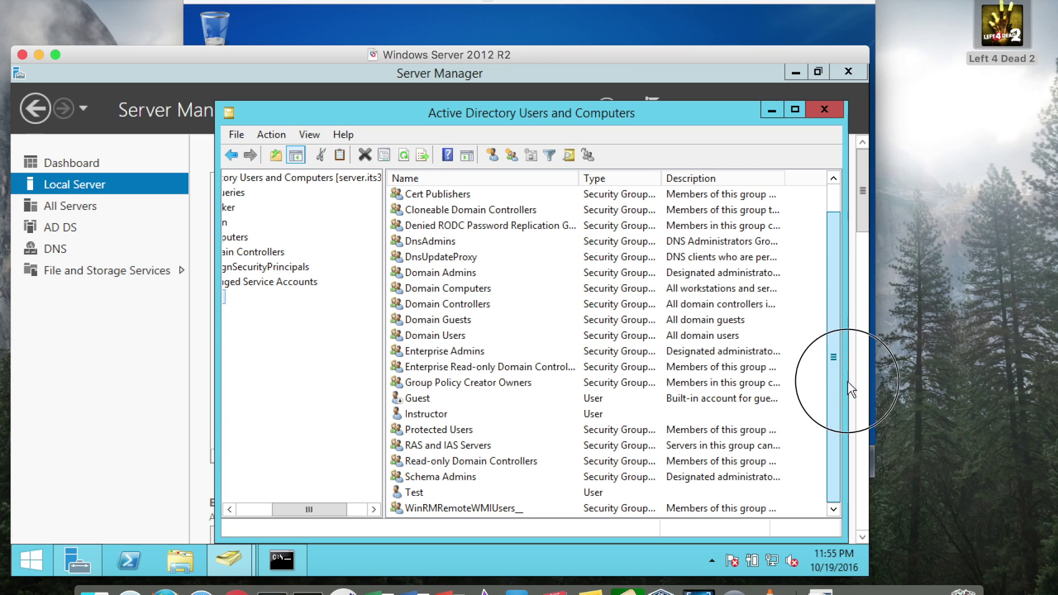
pyautogui.doubleClick(415, 494)
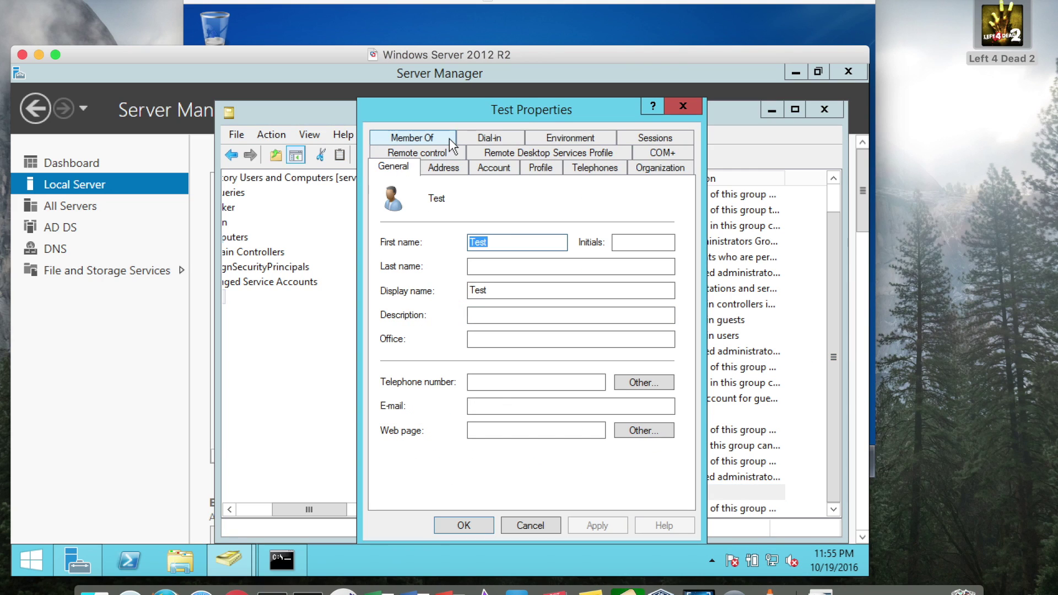
# Step: Cancel Test Properties, log the test user off Windows 7, and reach the Switch User screen
pyautogui.click(537, 525)
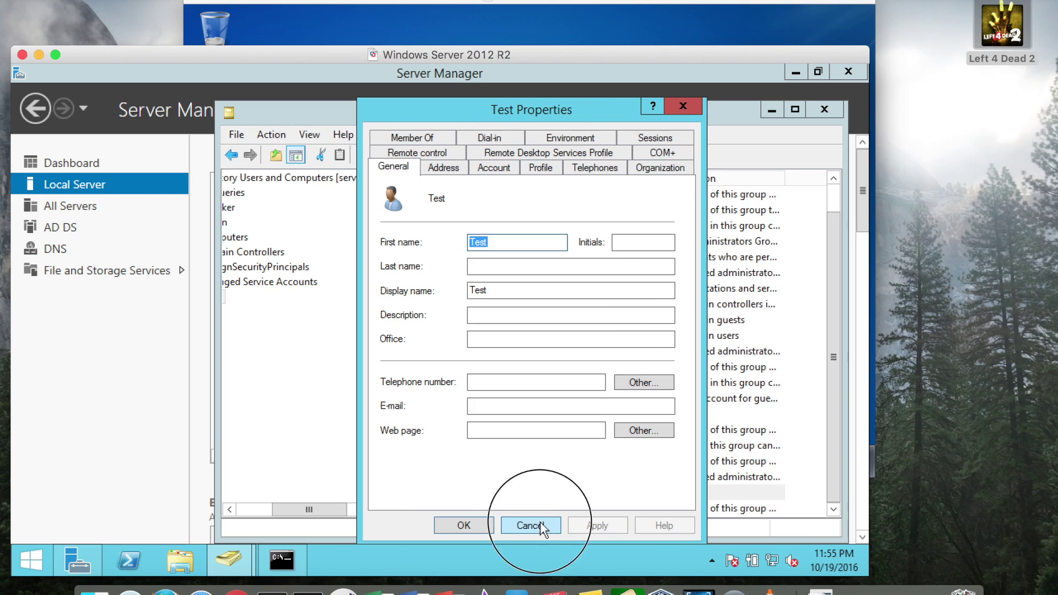
pyautogui.click(691, 6)
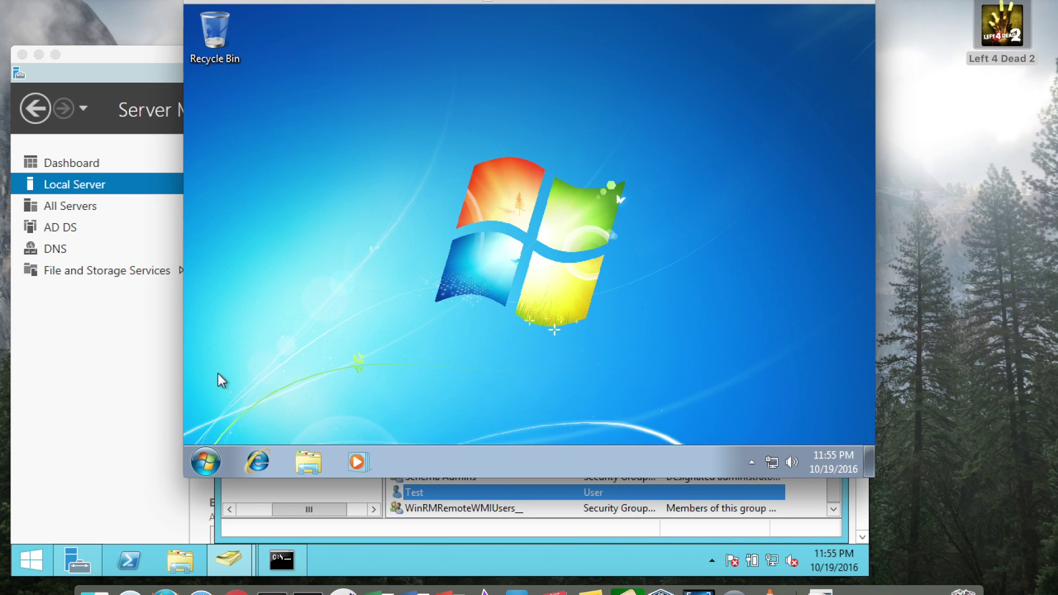
pyautogui.click(205, 462)
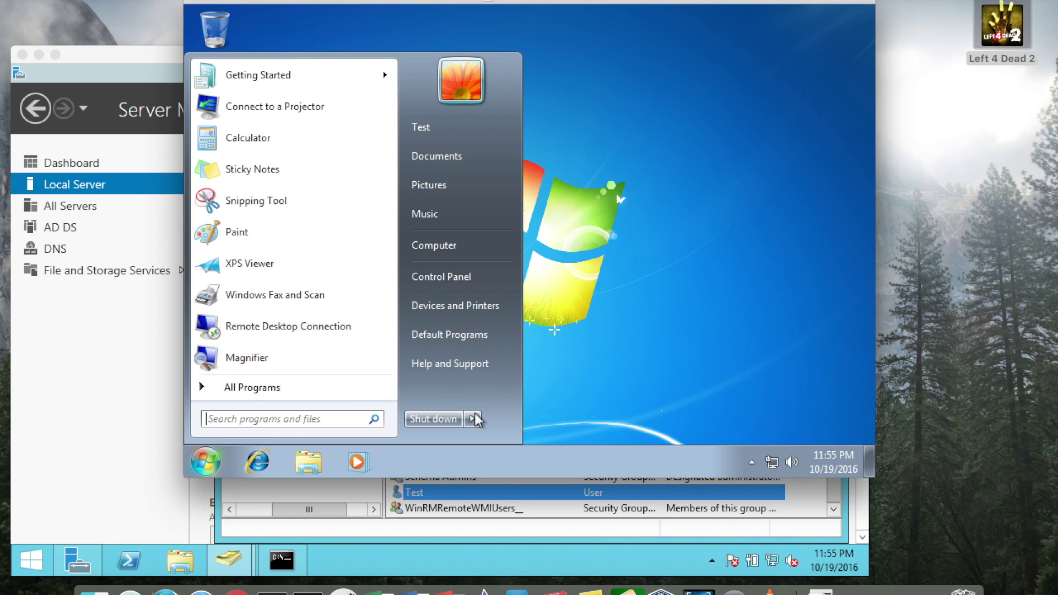
pyautogui.moveTo(472, 419)
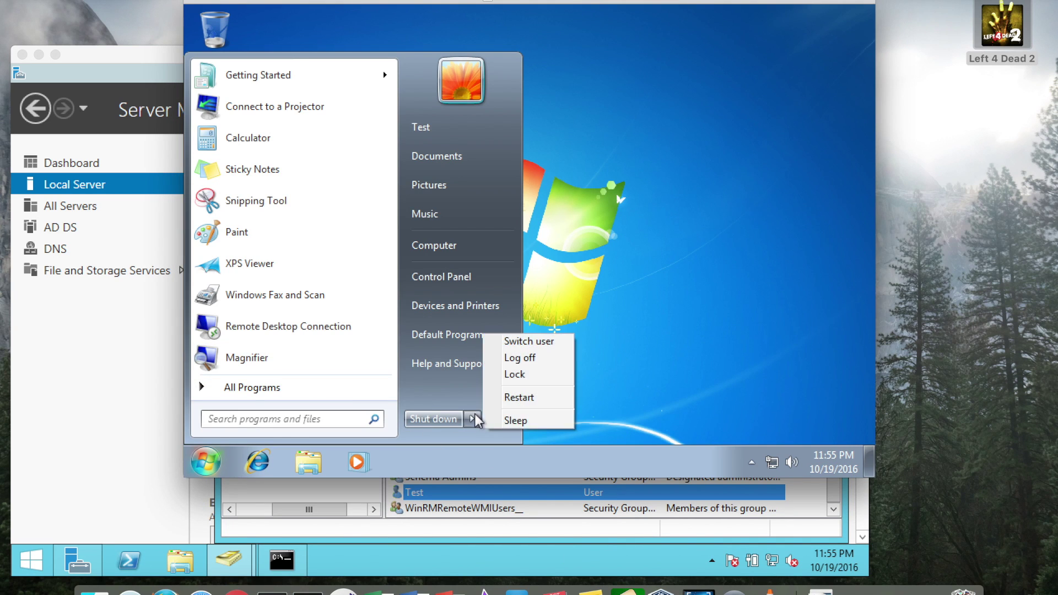
pyautogui.click(522, 360)
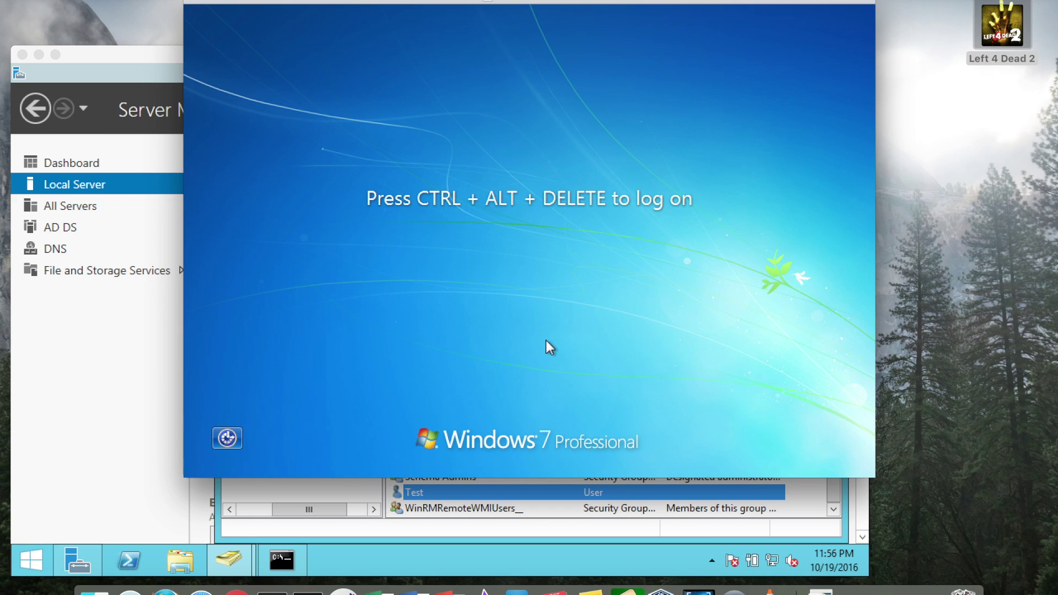
pyautogui.hotkey('ctrl', 'alt', 'Delete')
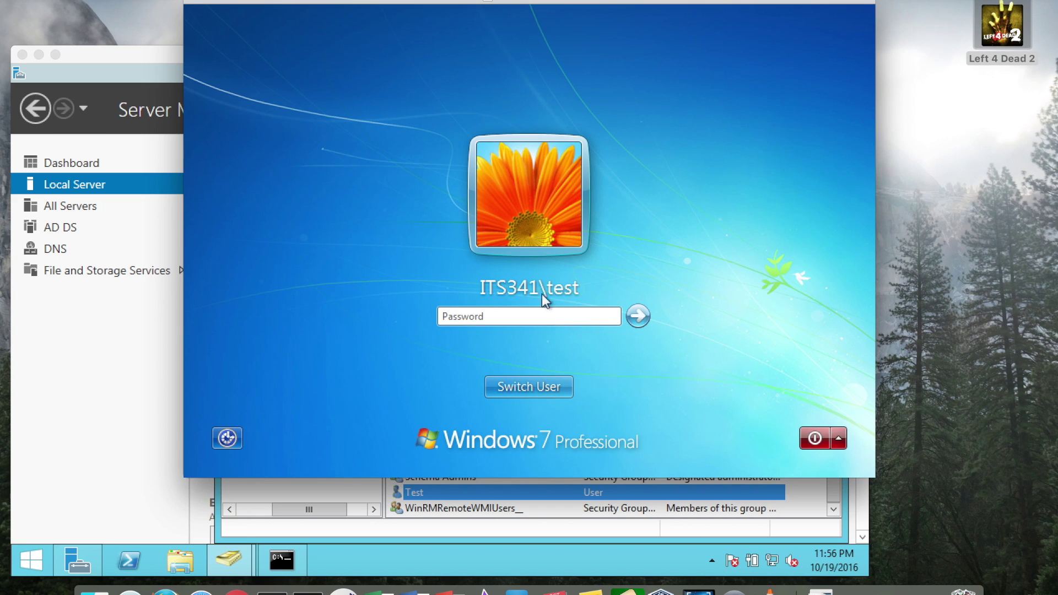
pyautogui.click(543, 389)
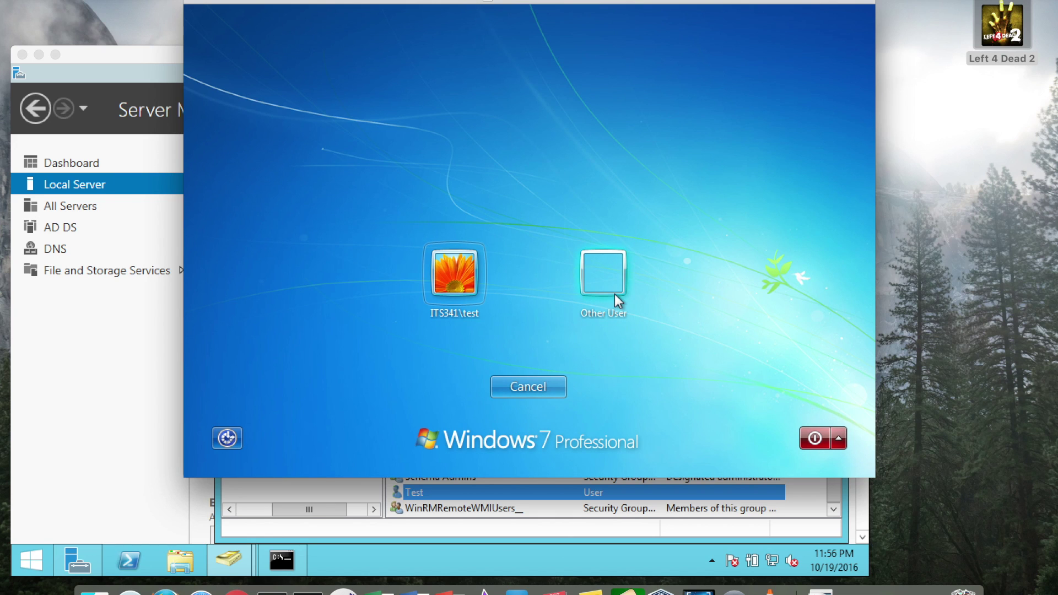
# Step: Sign in to Windows 7 as its341\administrator with the domain password and check the Start menu
pyautogui.click(611, 290)
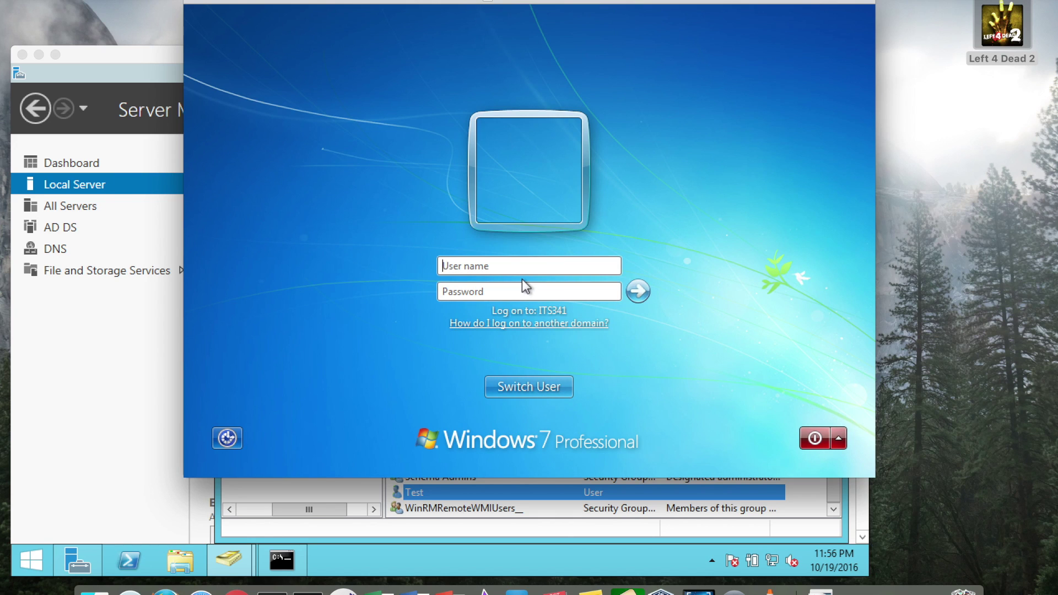
pyautogui.write('administrator')
pyautogui.press('Home')
pyautogui.write('its341\\')
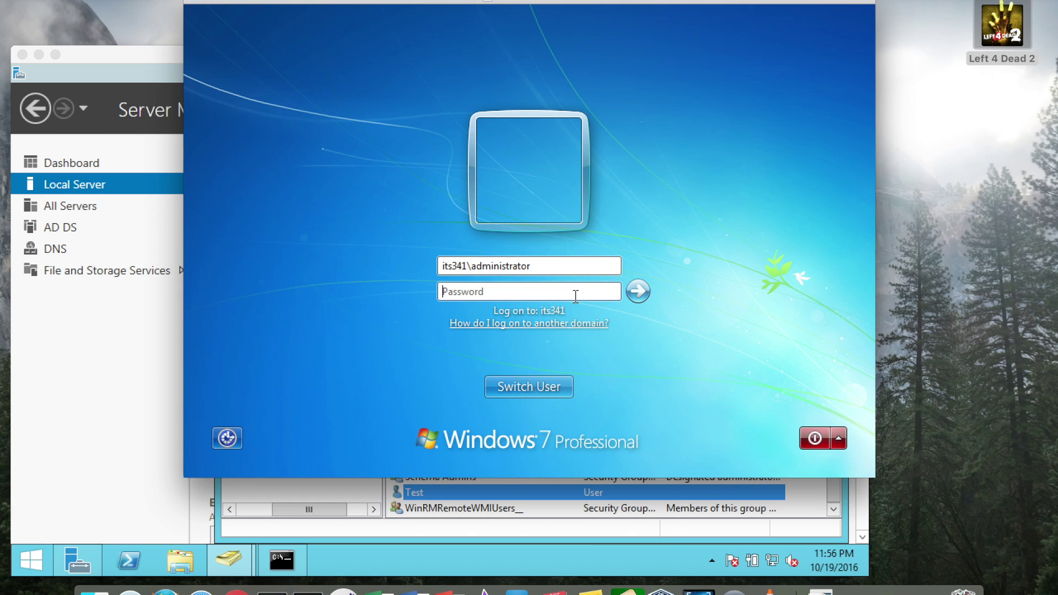
pyautogui.click(472, 267)
pyautogui.click(476, 290)
pyautogui.write('••••••••')
pyautogui.click(638, 291)
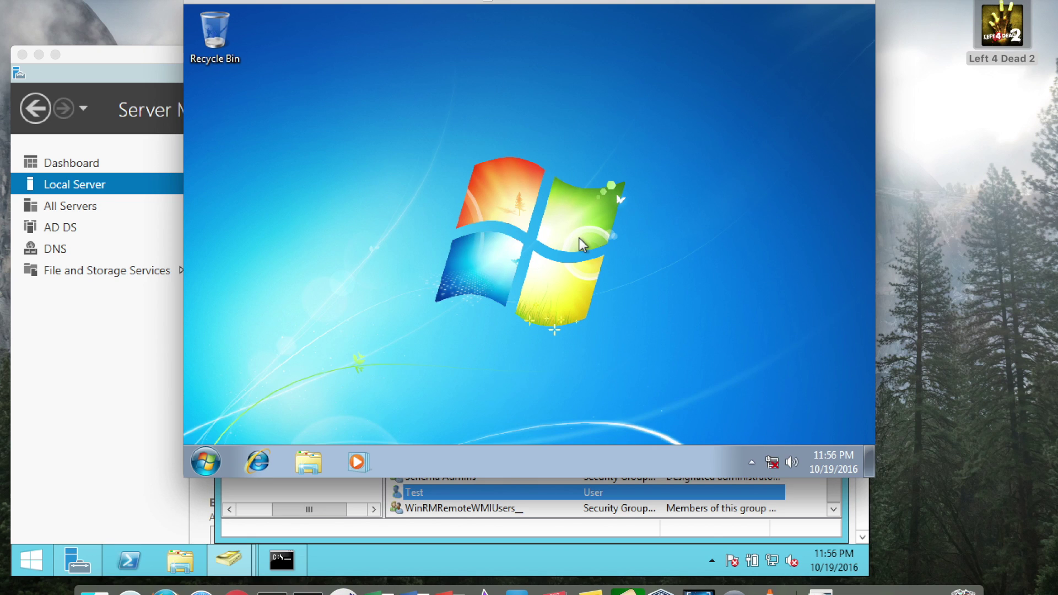
pyautogui.click(207, 466)
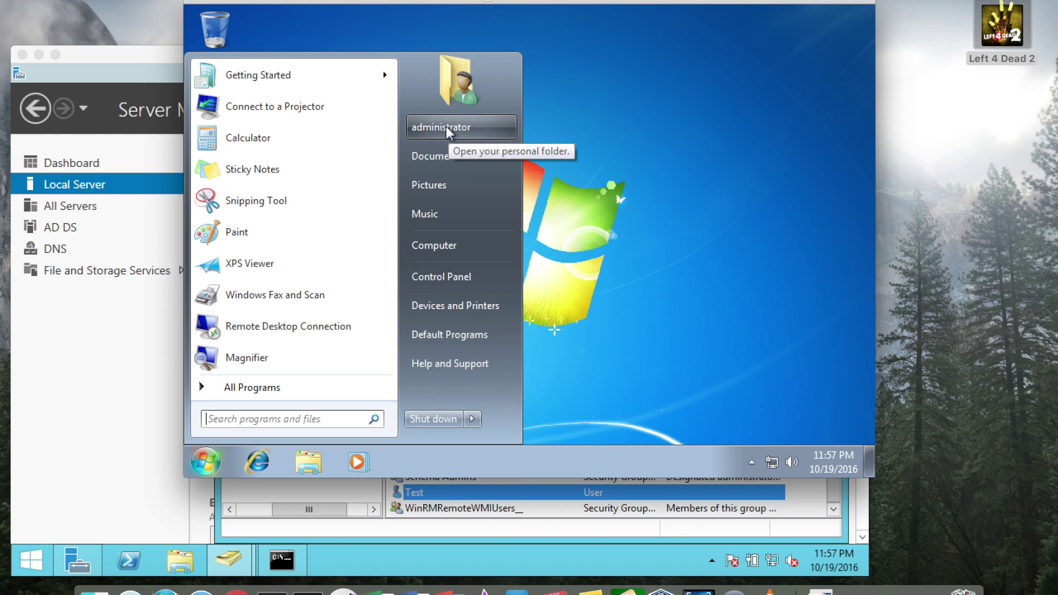
# Step: Close the Start menu and open Personalization's Desktop Background settings from the desktop
pyautogui.click(595, 175)
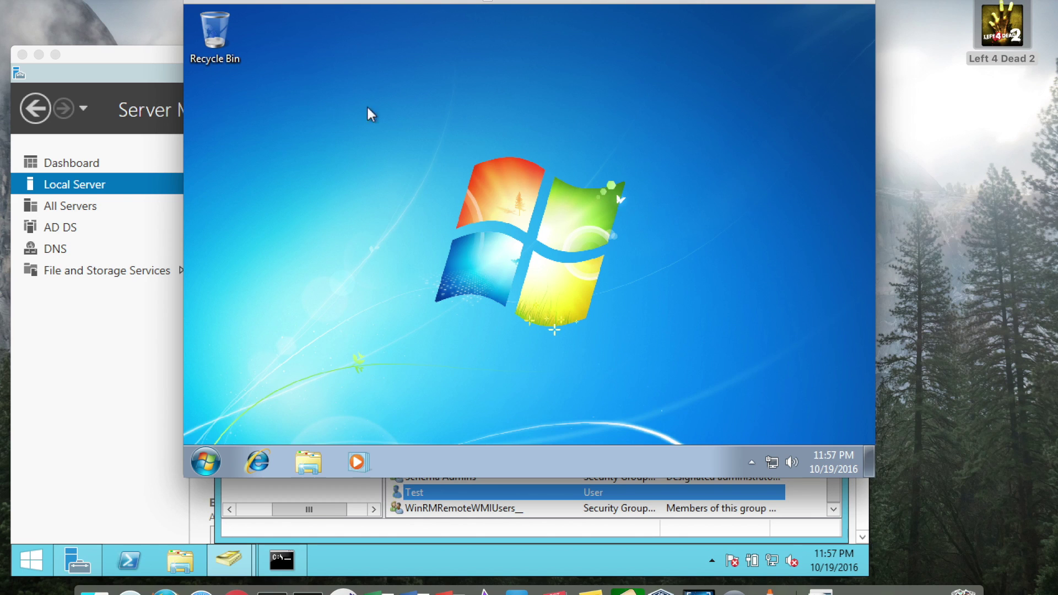
pyautogui.rightClick(296, 18)
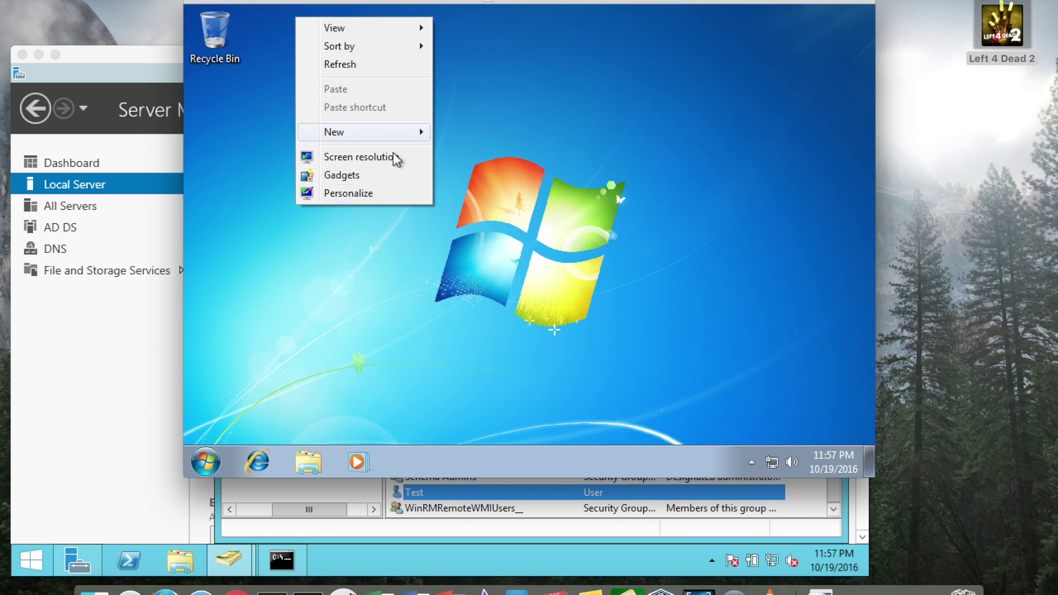
pyautogui.click(378, 192)
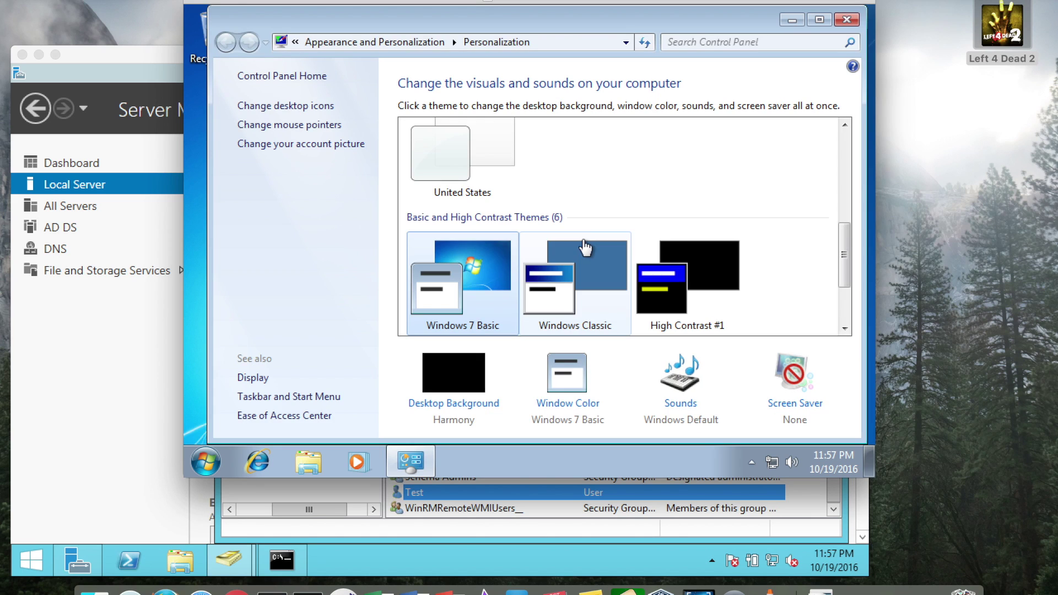
pyautogui.moveTo(844, 242); pyautogui.dragTo(844, 276)
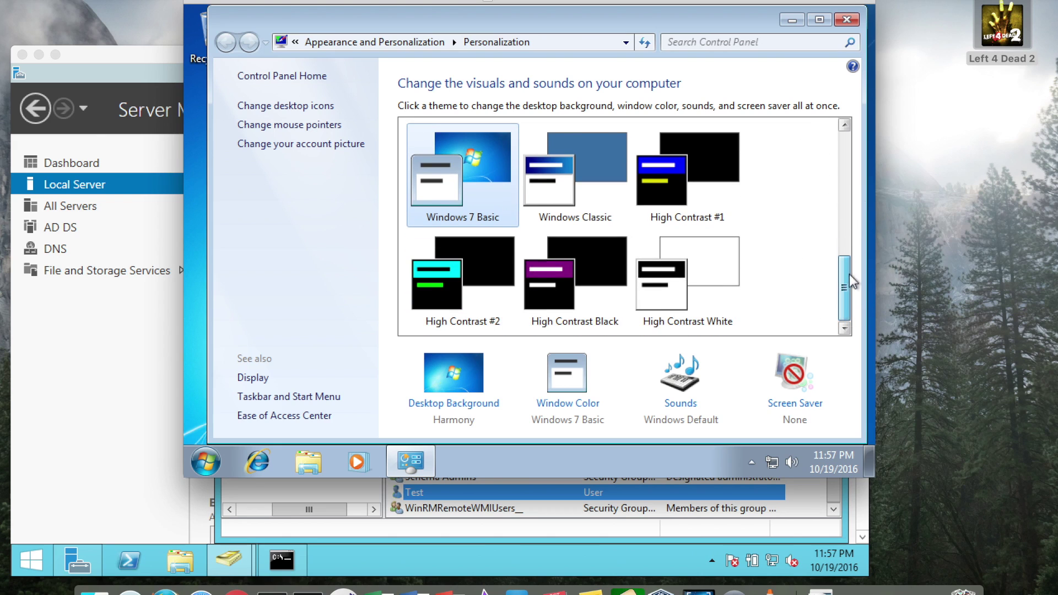
pyautogui.click(466, 372)
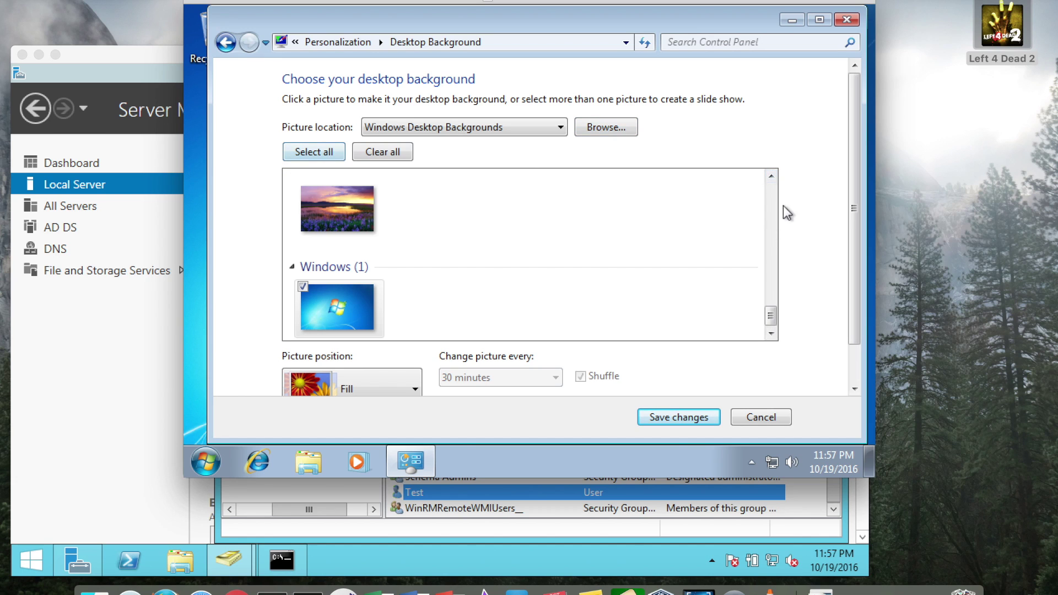
# Step: Pick the crimson swatch under Solid Colors, save changes, and close Personalization
pyautogui.click(774, 266)
pyautogui.click(773, 193)
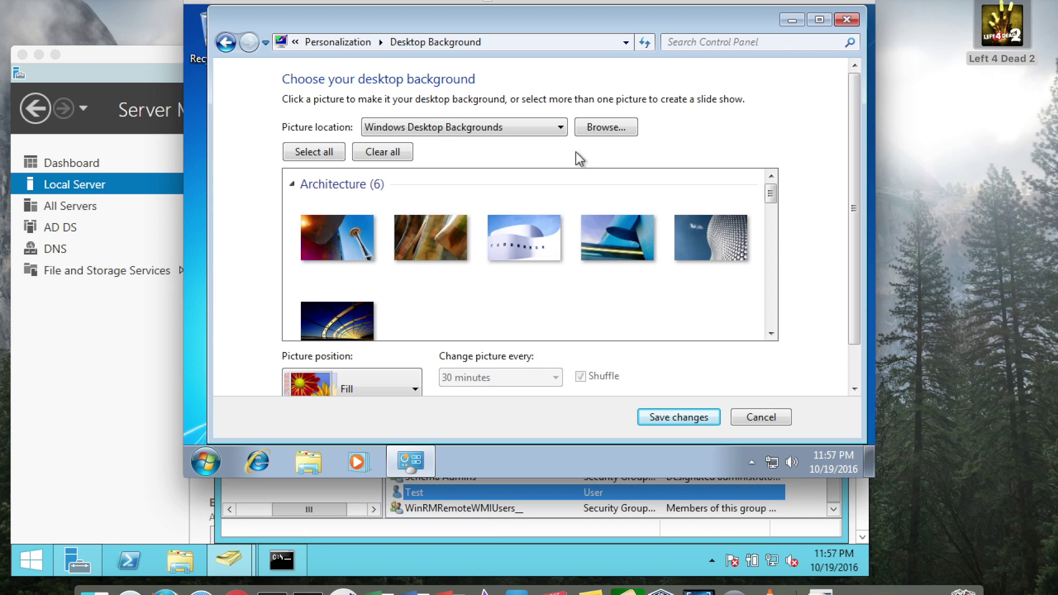
pyautogui.click(560, 128)
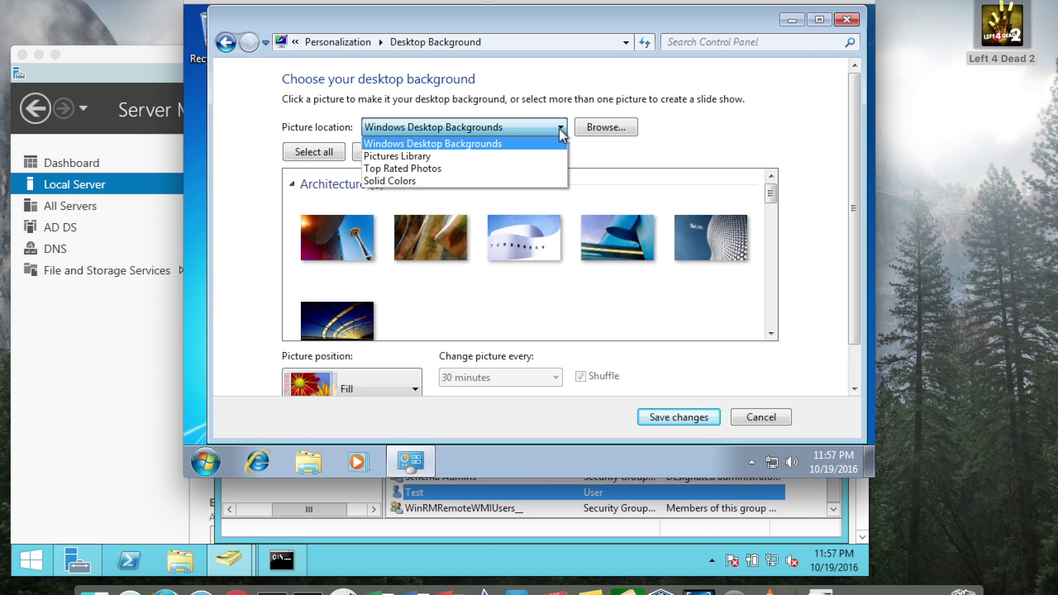
pyautogui.click(402, 182)
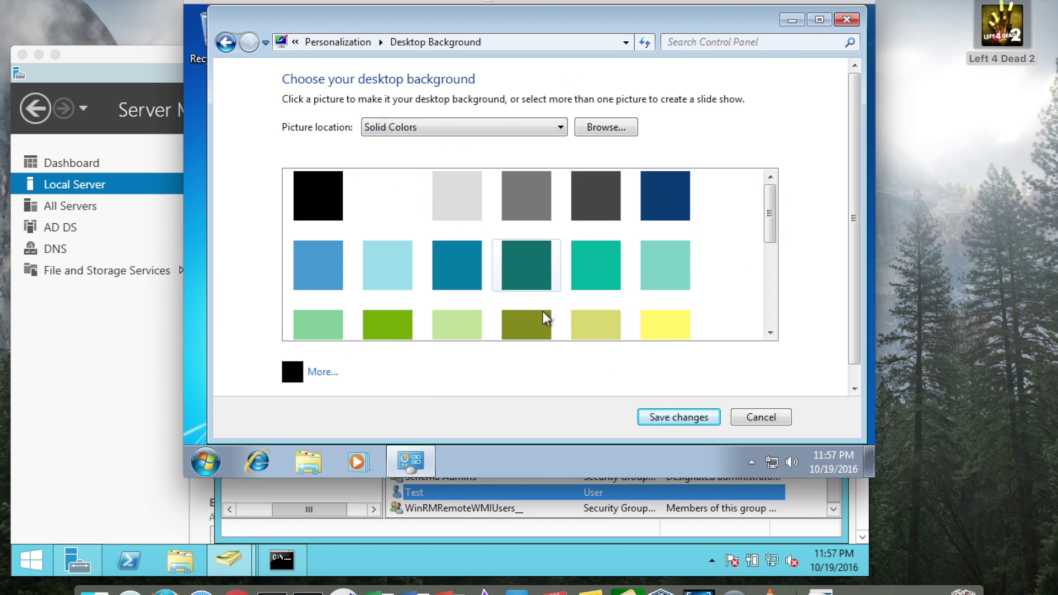
pyautogui.moveTo(770, 217); pyautogui.dragTo(770, 319)
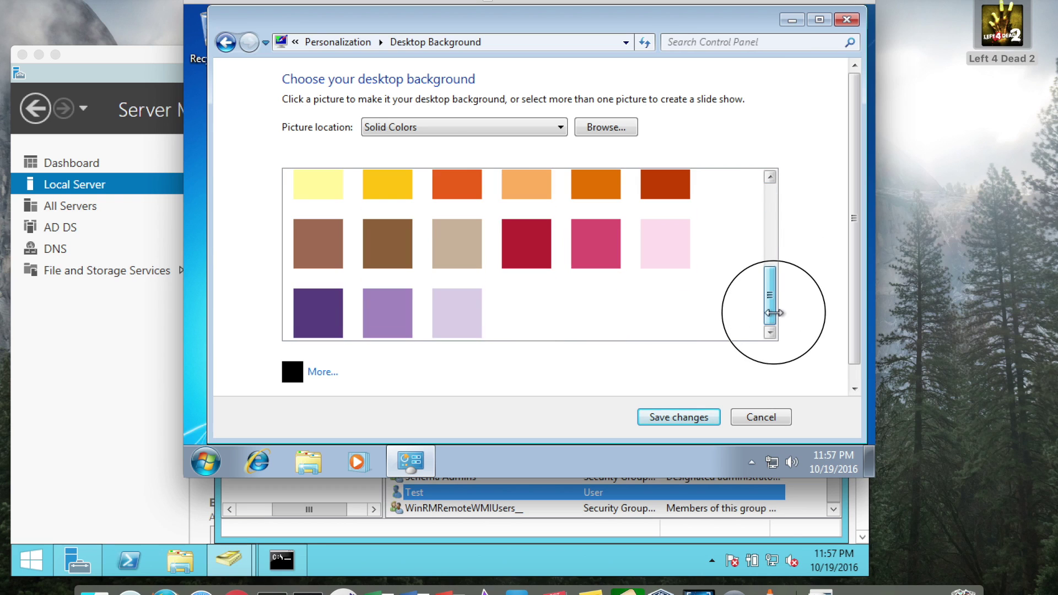
pyautogui.click(506, 266)
pyautogui.click(691, 418)
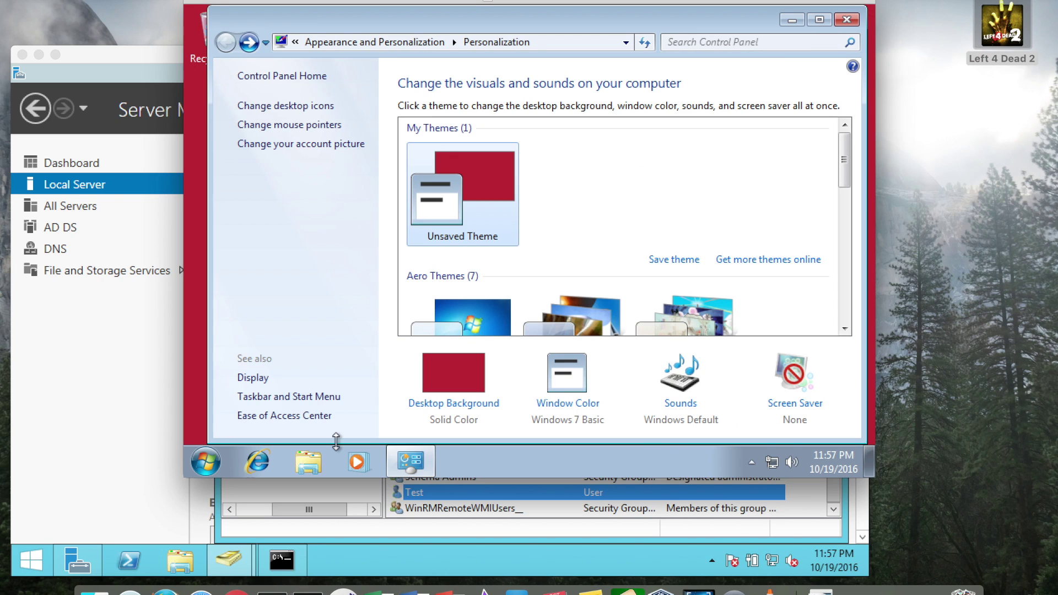
pyautogui.click(847, 20)
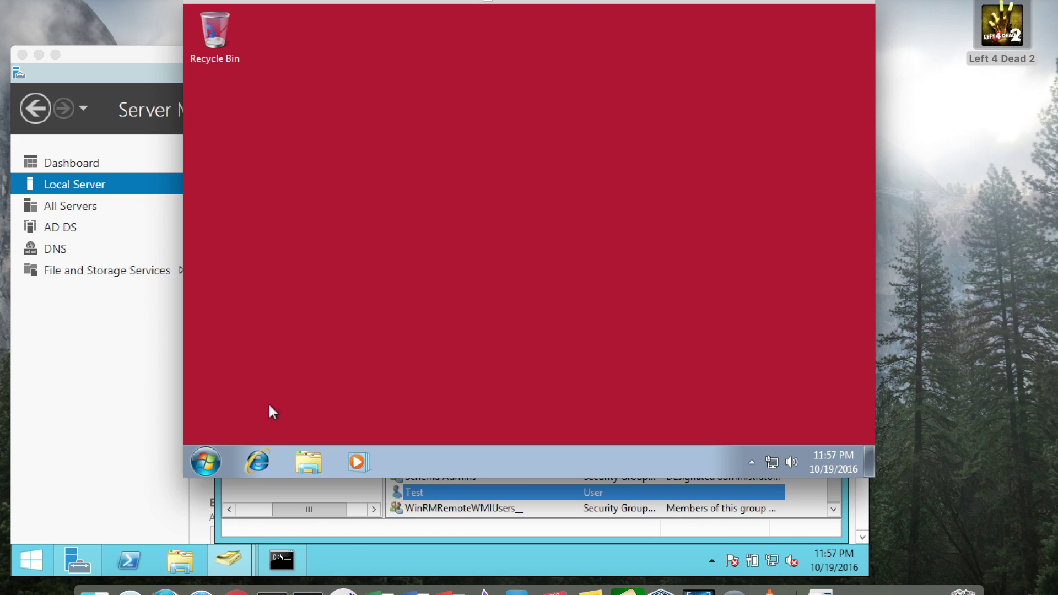
# Step: Log the domain administrator off Windows 7
pyautogui.click(207, 461)
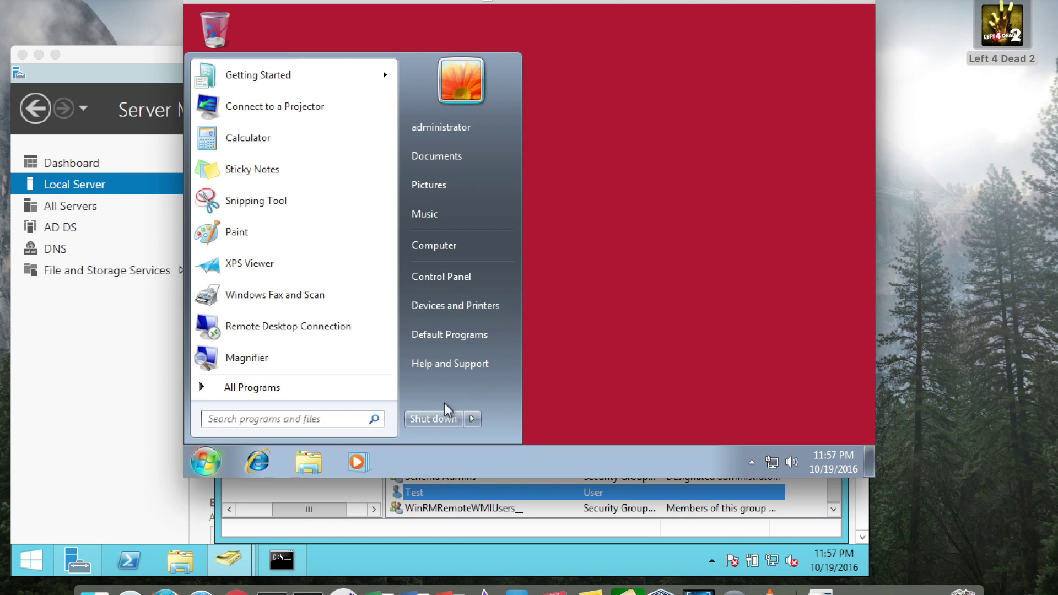
pyautogui.moveTo(479, 421)
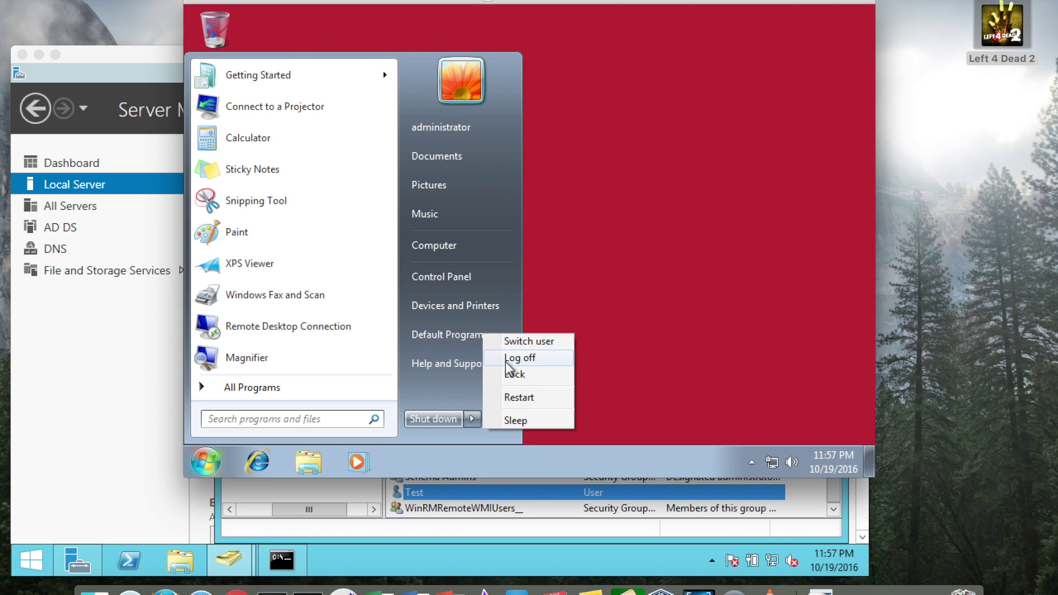
pyautogui.click(528, 358)
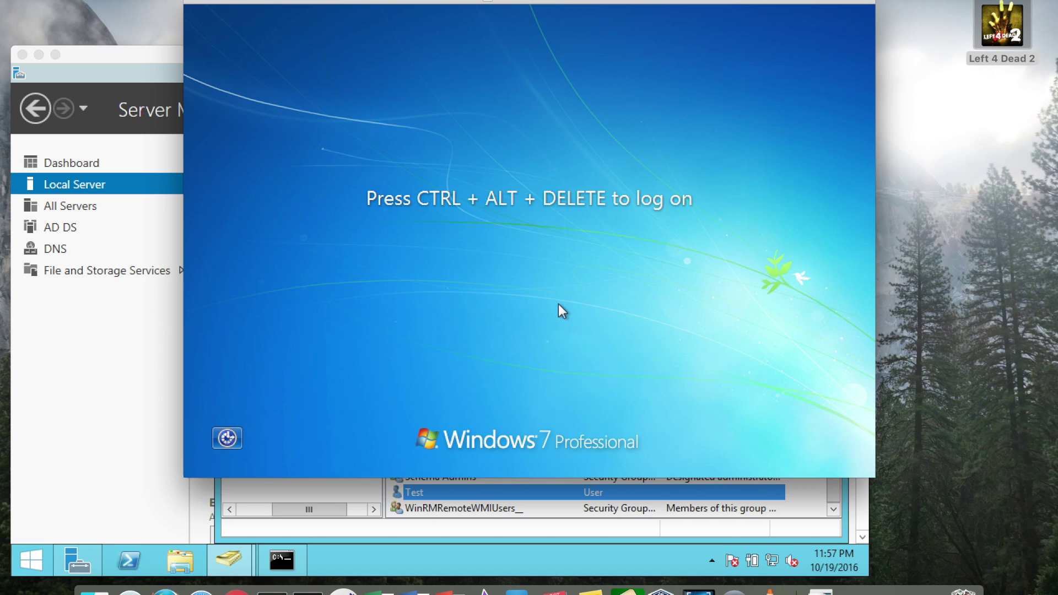
# Step: Sign in through Other User as the local administrator with its password
pyautogui.hotkey('ctrl', 'alt', 'Delete')
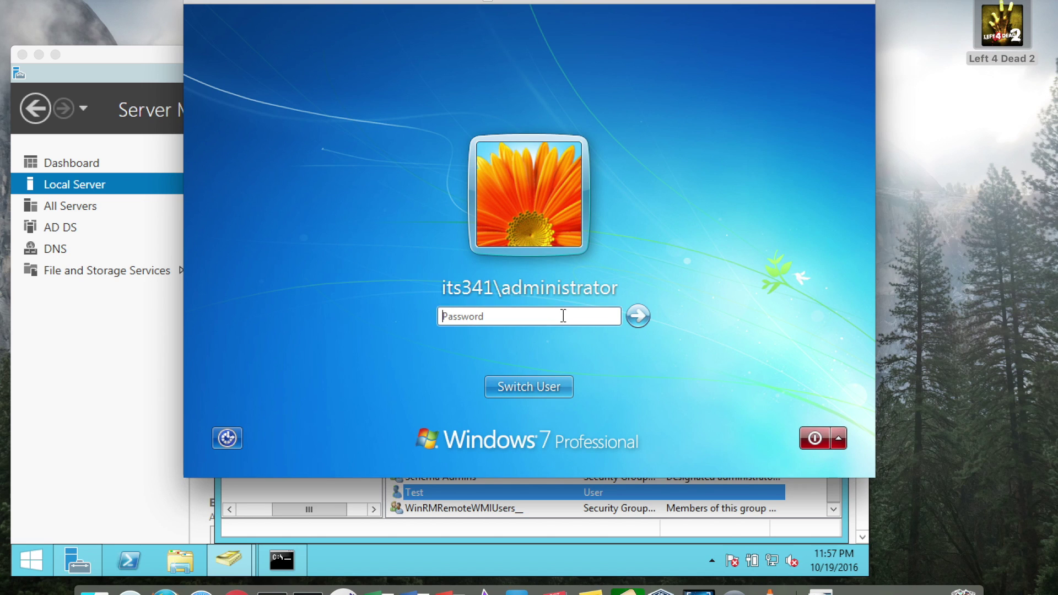
pyautogui.click(533, 384)
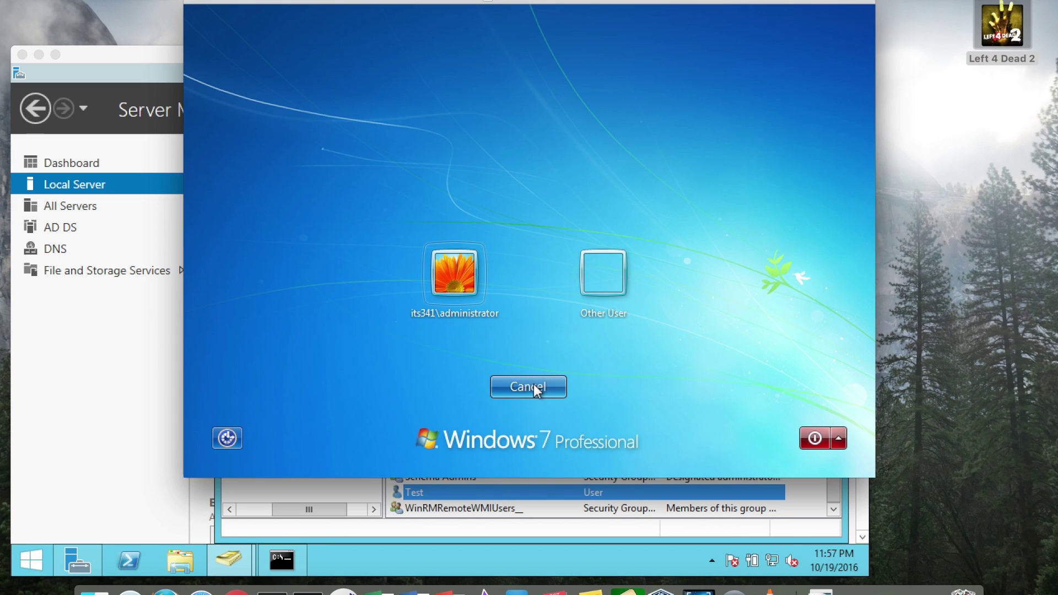
pyautogui.click(609, 270)
pyautogui.write('a')
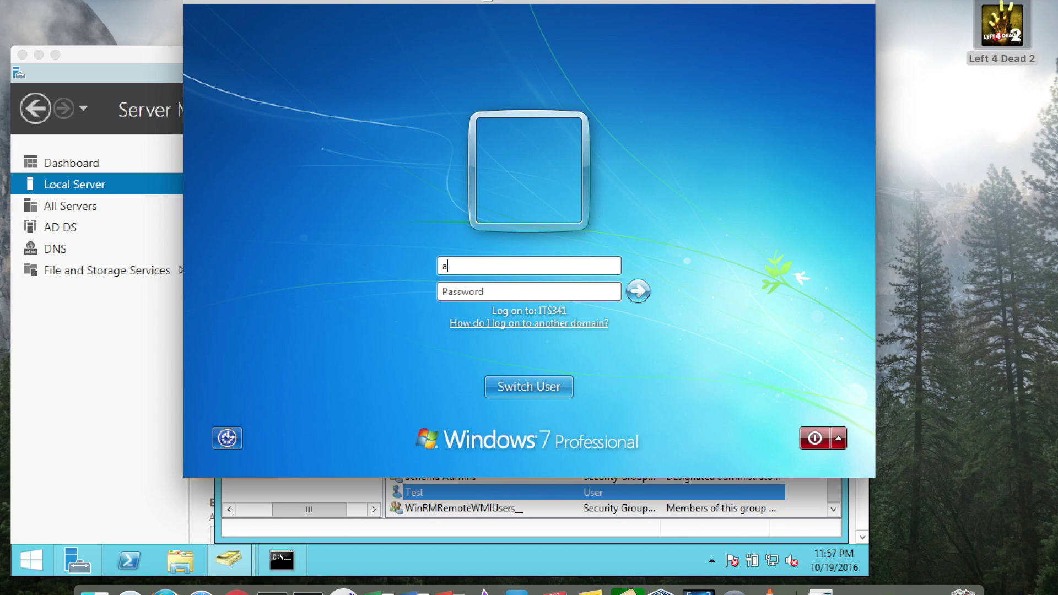
pyautogui.write('dministrator')
pyautogui.write('P')
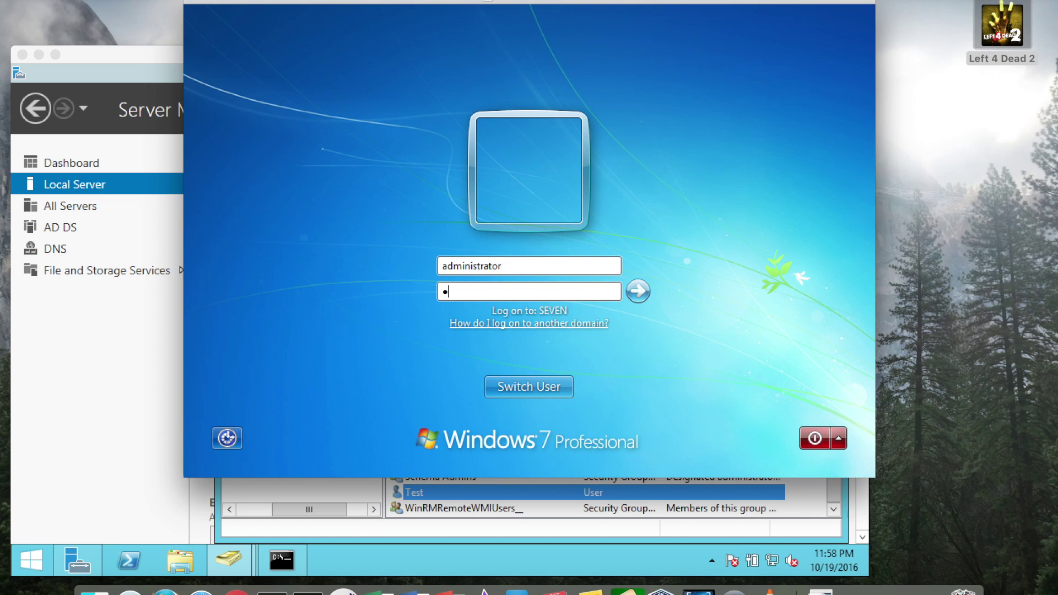
pyautogui.write('assword')
pyautogui.press('Return')
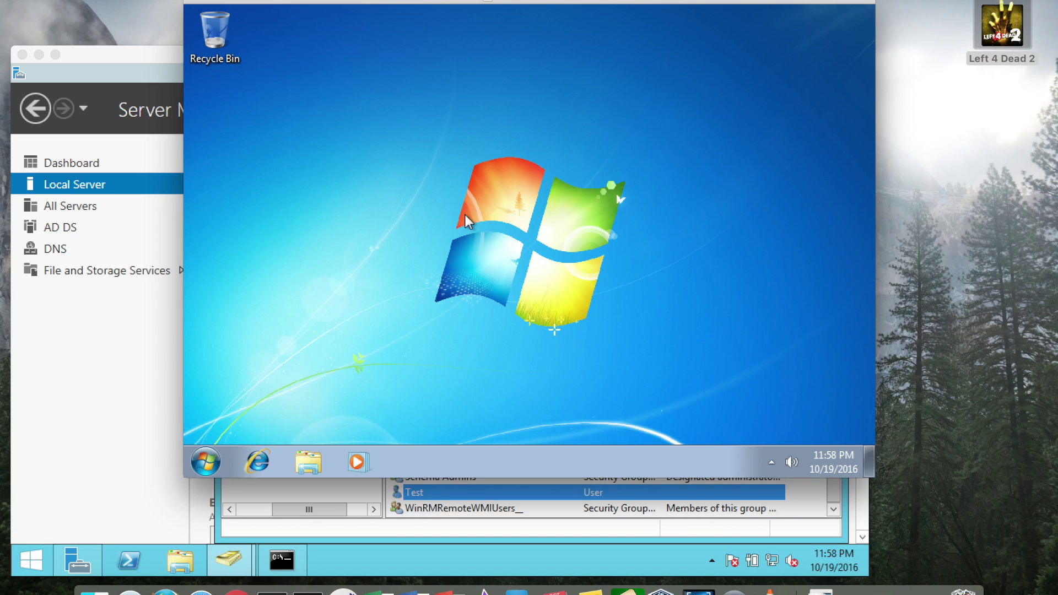
# Step: Log the local administrator off Windows 7
pyautogui.click(206, 463)
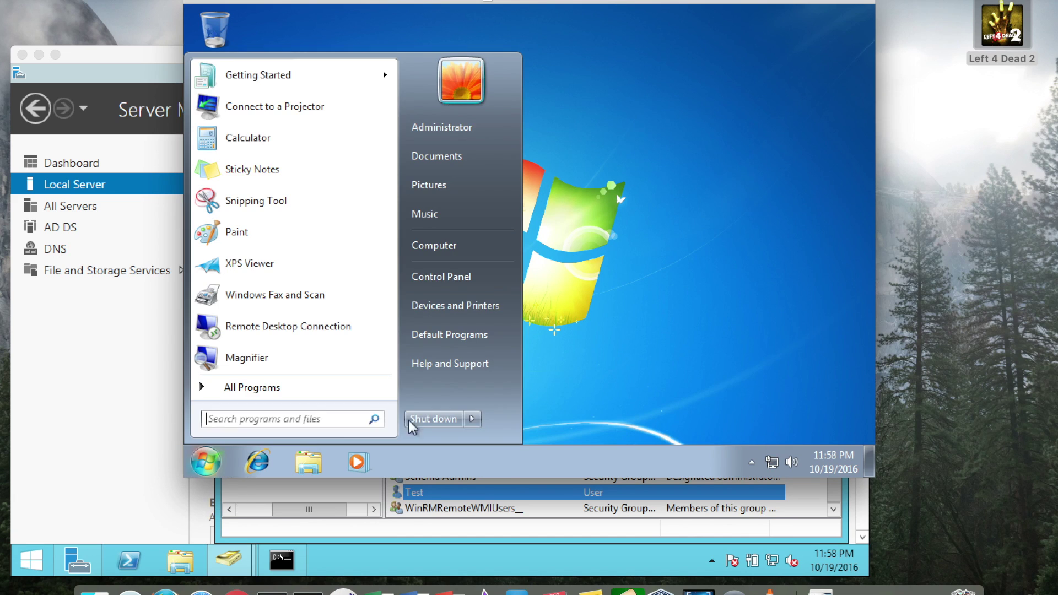
pyautogui.click(471, 420)
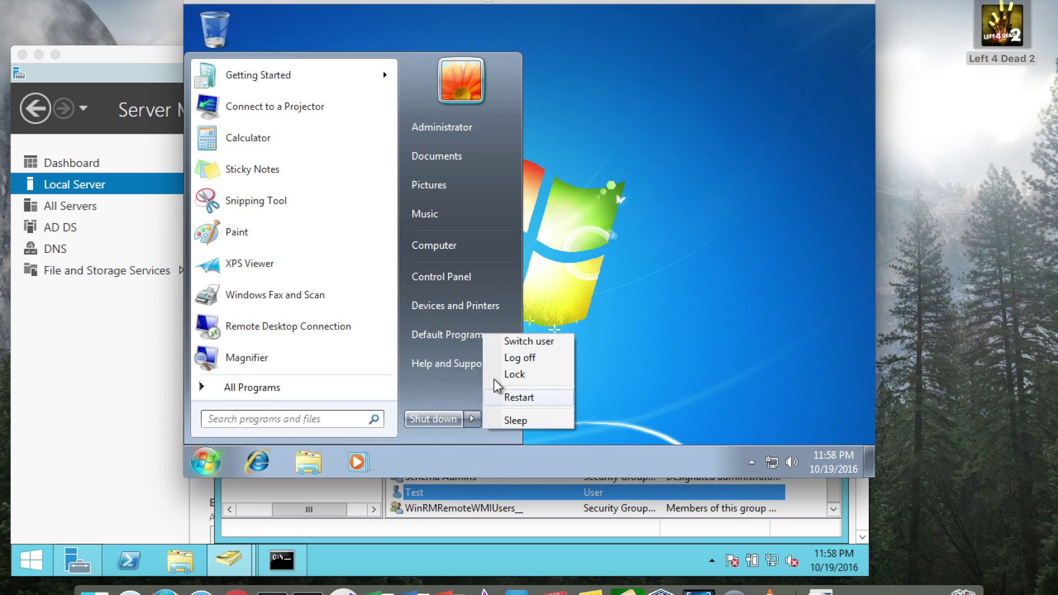
pyautogui.click(543, 359)
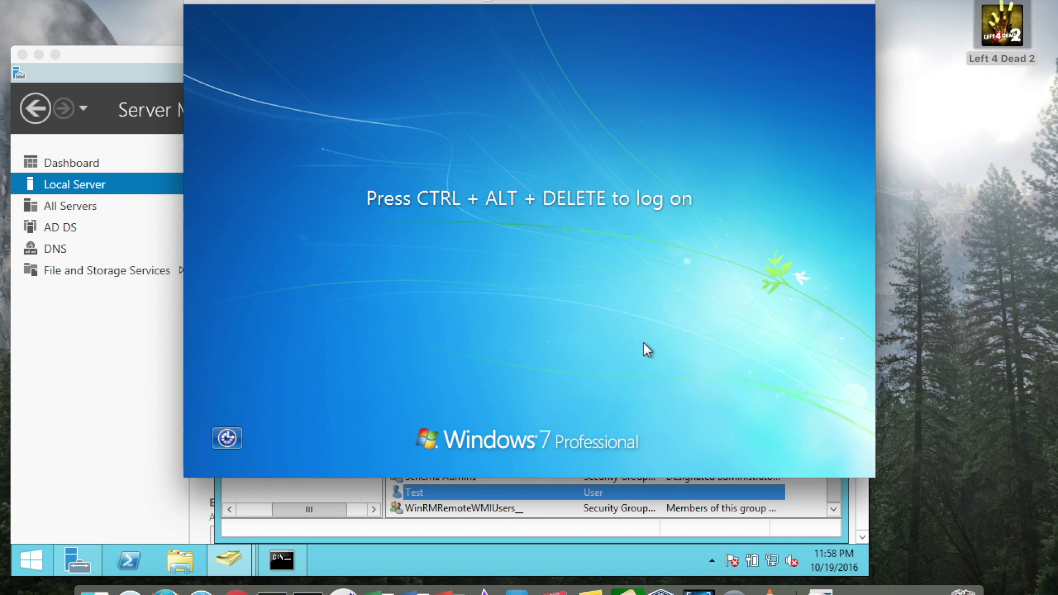
# Step: Sign in through Other User as its341\administrator with the domain password
pyautogui.hotkey('ctrl', 'alt', 'Delete')
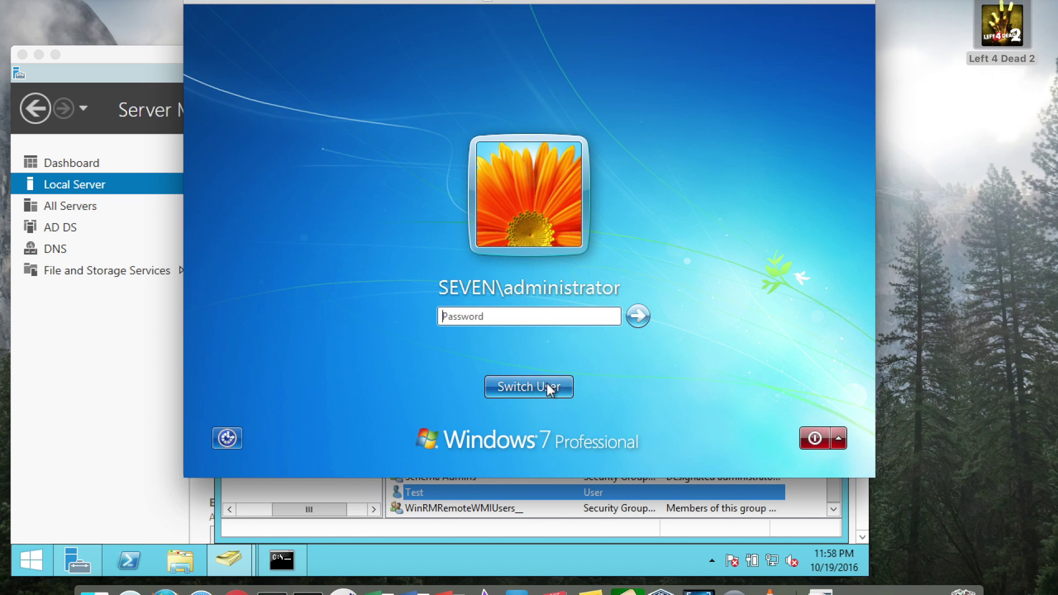
pyautogui.click(545, 384)
pyautogui.click(608, 281)
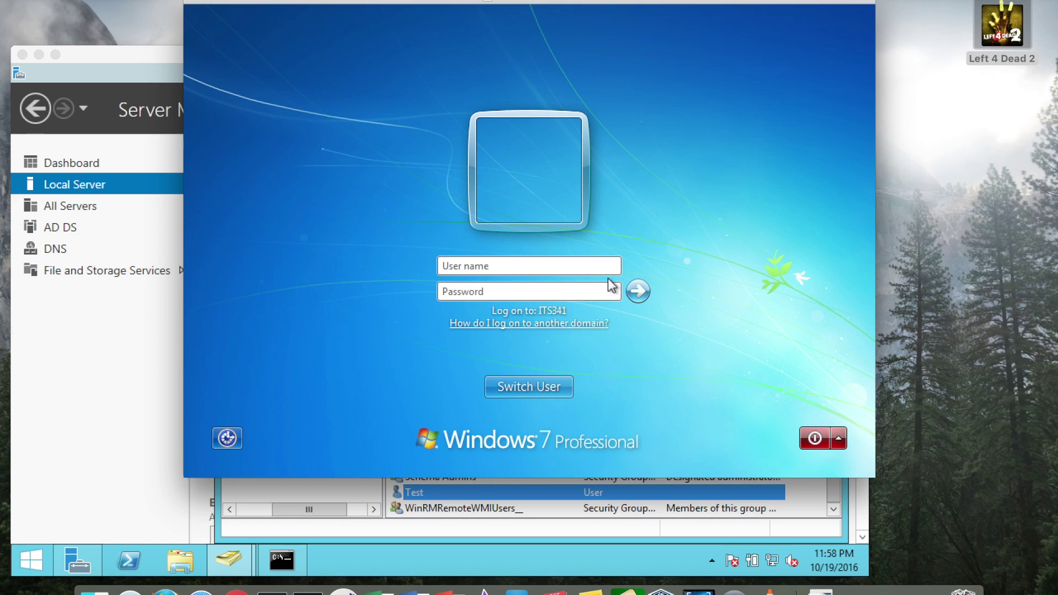
pyautogui.write('its341\\')
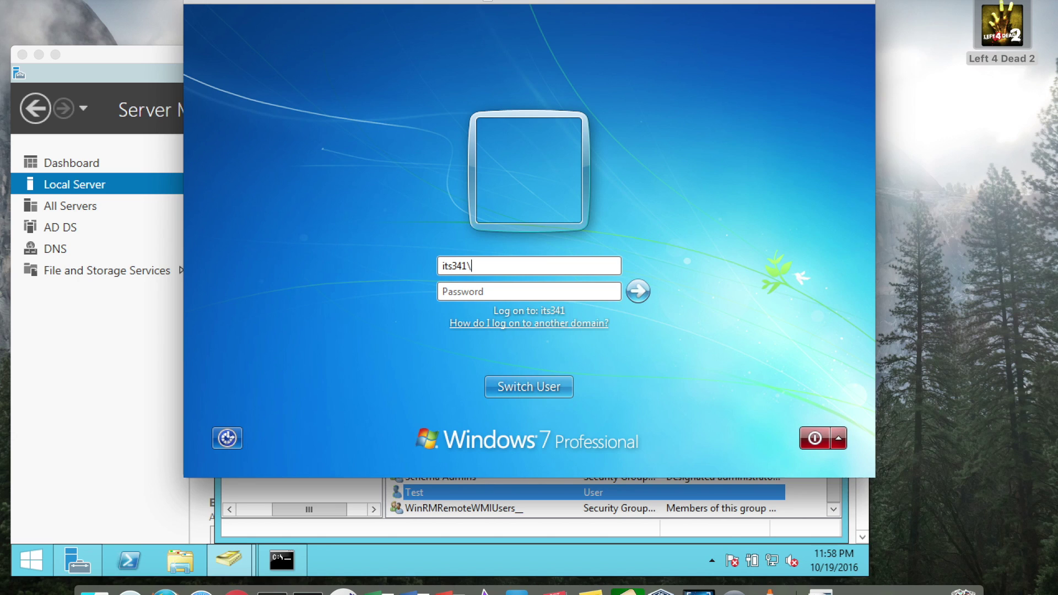
pyautogui.write('administrator')
pyautogui.press('Tab')
pyautogui.write('*******')
pyautogui.press('Return')
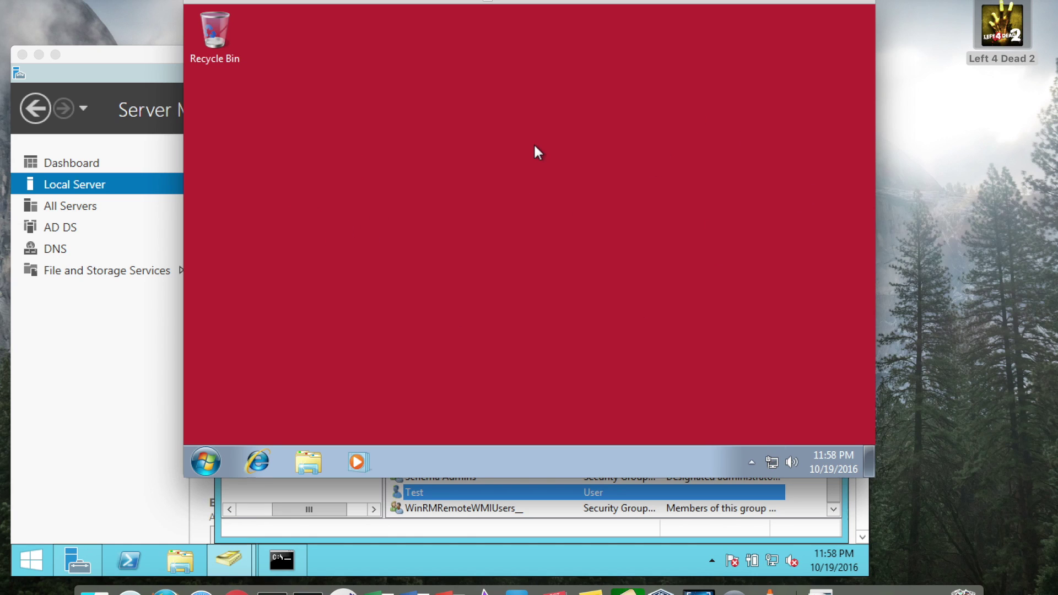
# Step: Confirm SEVEN is listed in the server's Computers container, then switch back to the Windows 7 VM
pyautogui.click(308, 519)
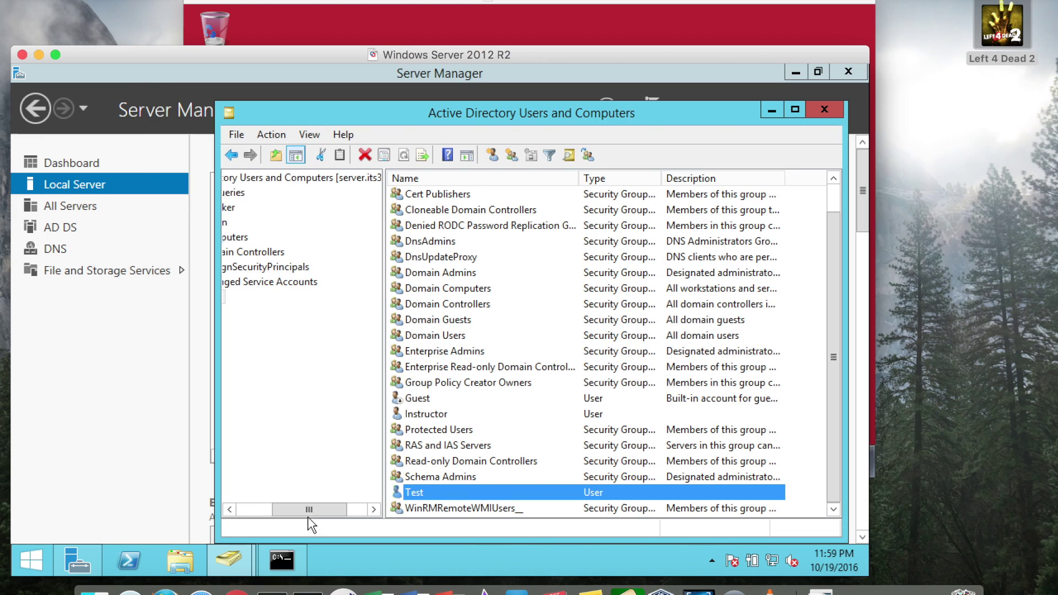
pyautogui.moveTo(312, 506); pyautogui.dragTo(277, 513)
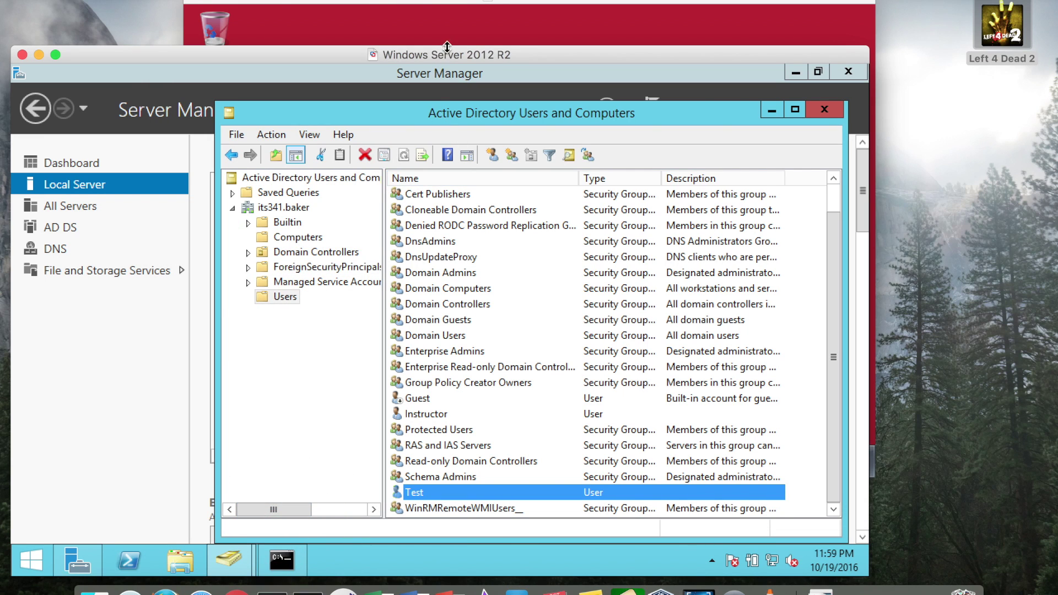
pyautogui.moveTo(445, 55); pyautogui.dragTo(498, 23)
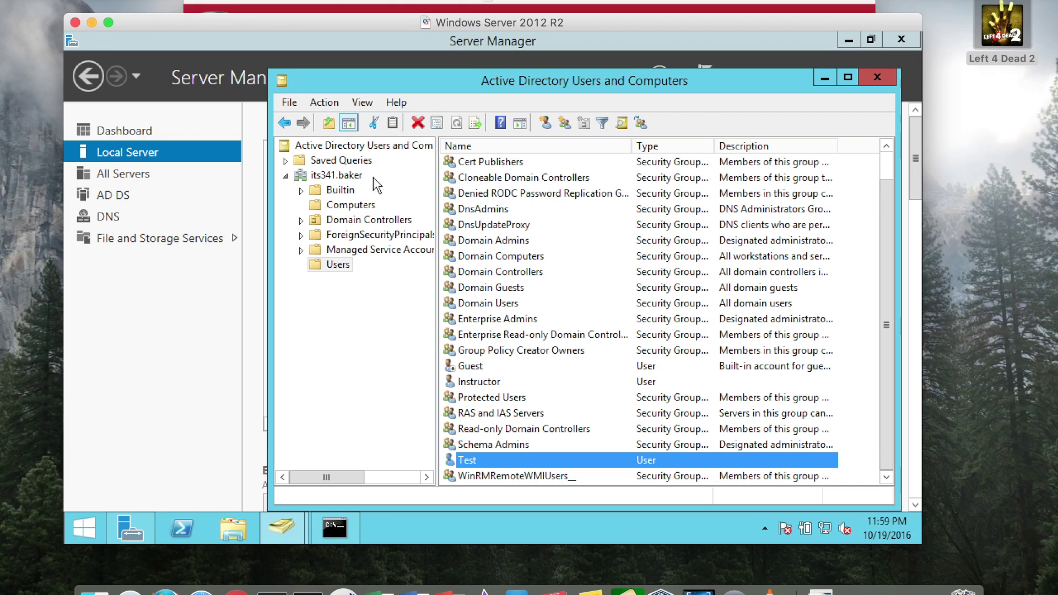
pyautogui.click(347, 208)
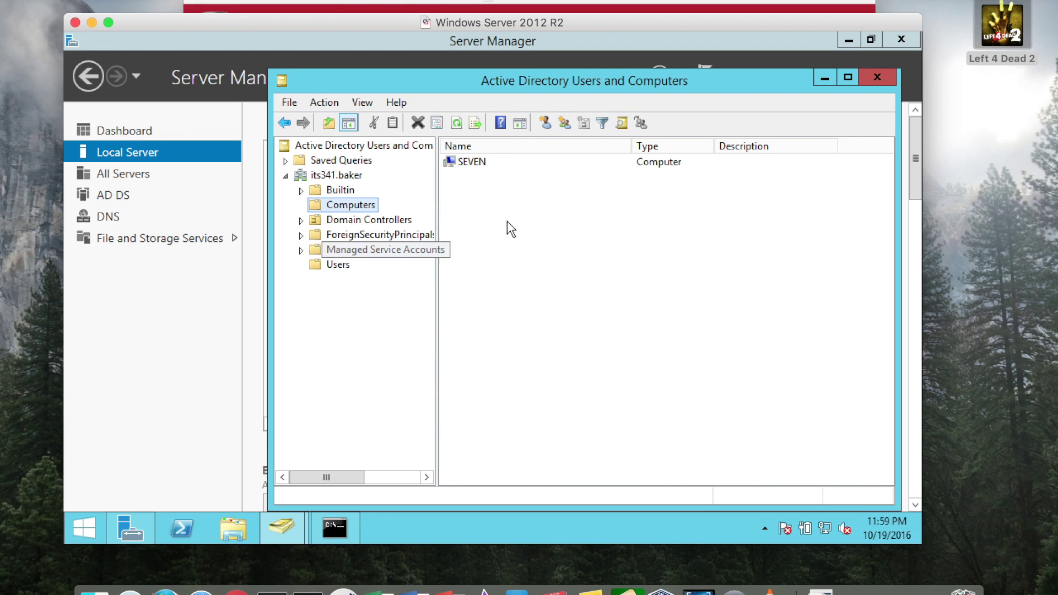
pyautogui.click(476, 165)
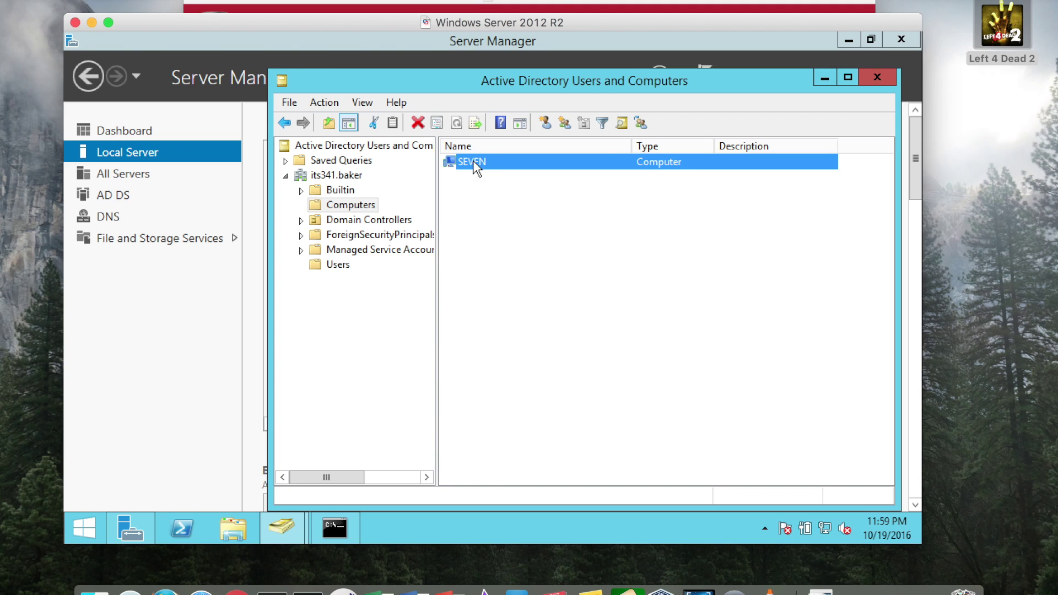
pyautogui.click(594, 7)
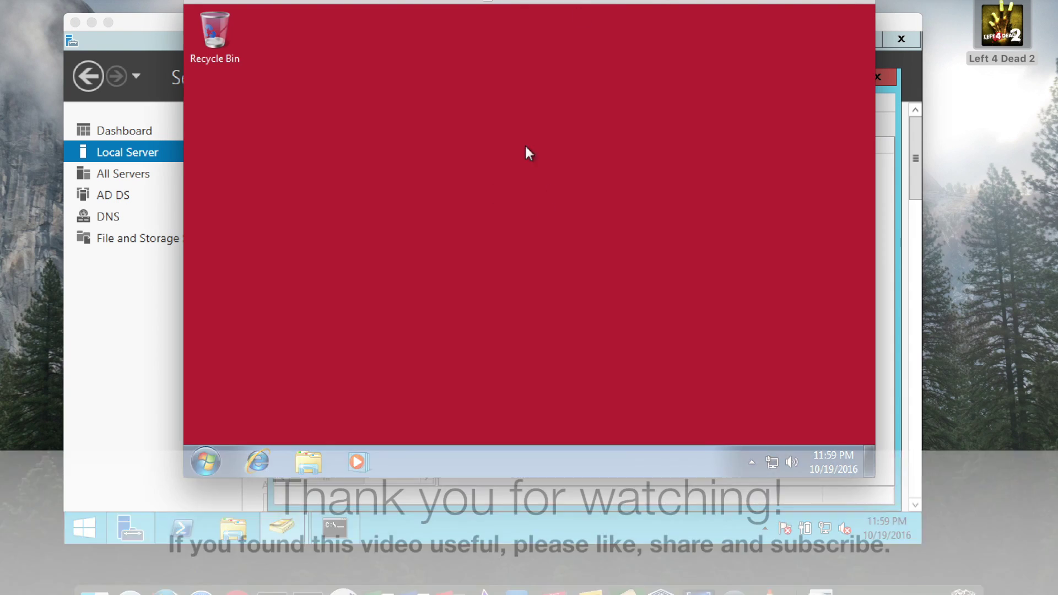
pyautogui.click(147, 19)
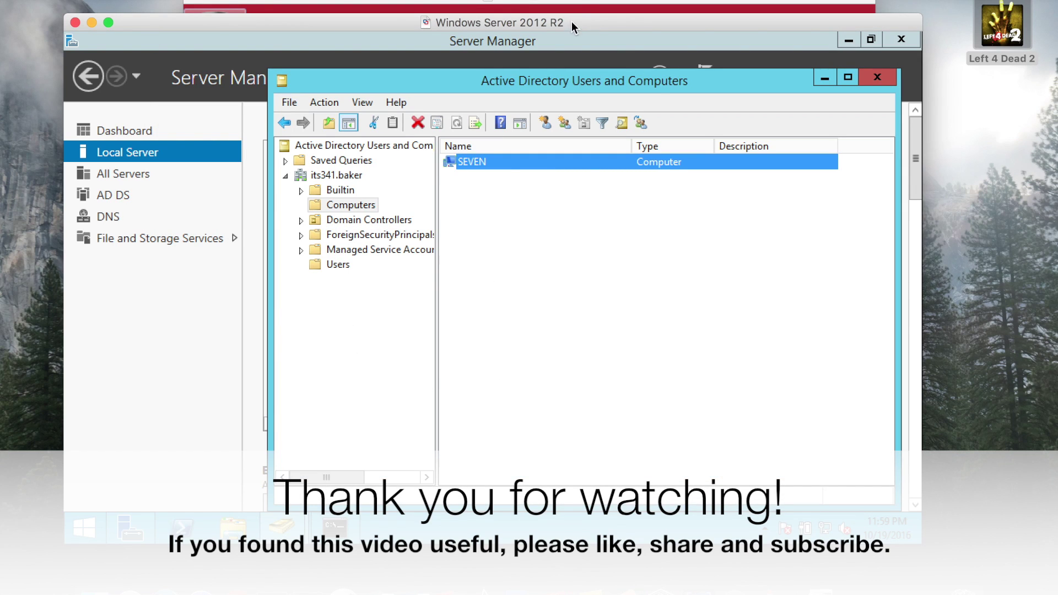
pyautogui.click(576, 3)
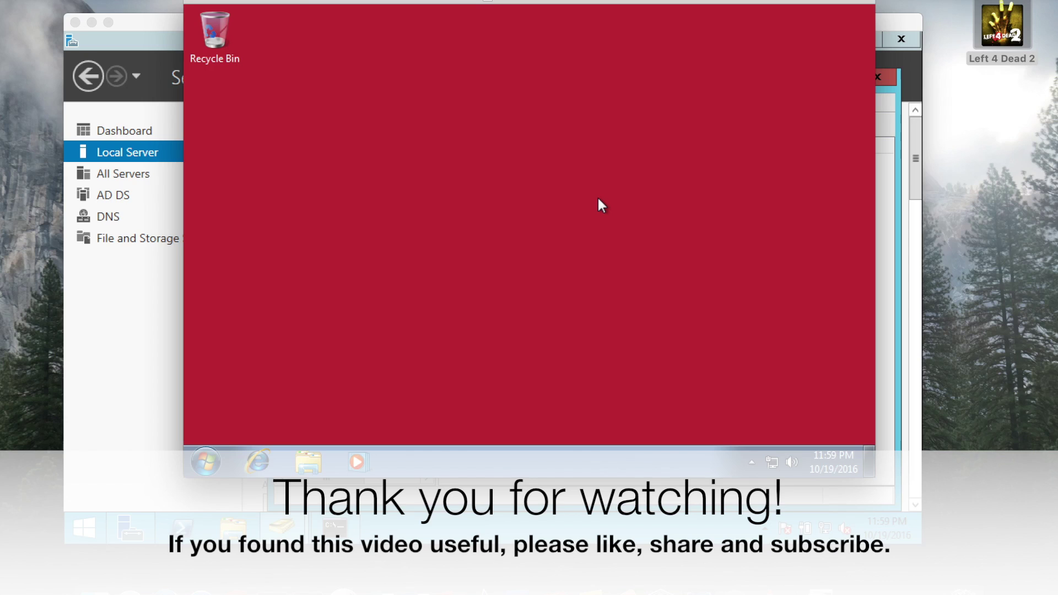